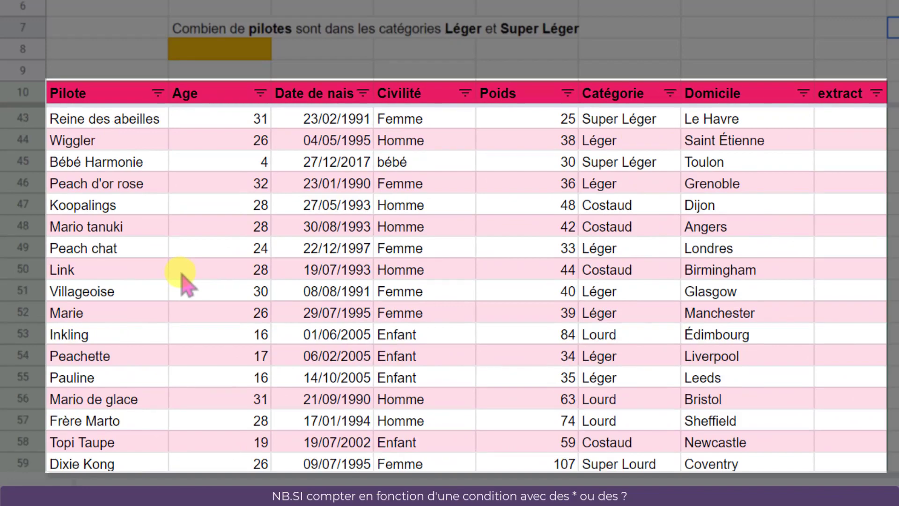
- Start an NB.SI formula in cell B2 with the open-ended Civilité range D10:D as its range to count
{"action": "scroll", "coordinate": [182, 277], "scroll_direction": "up", "scroll_amount": 10}
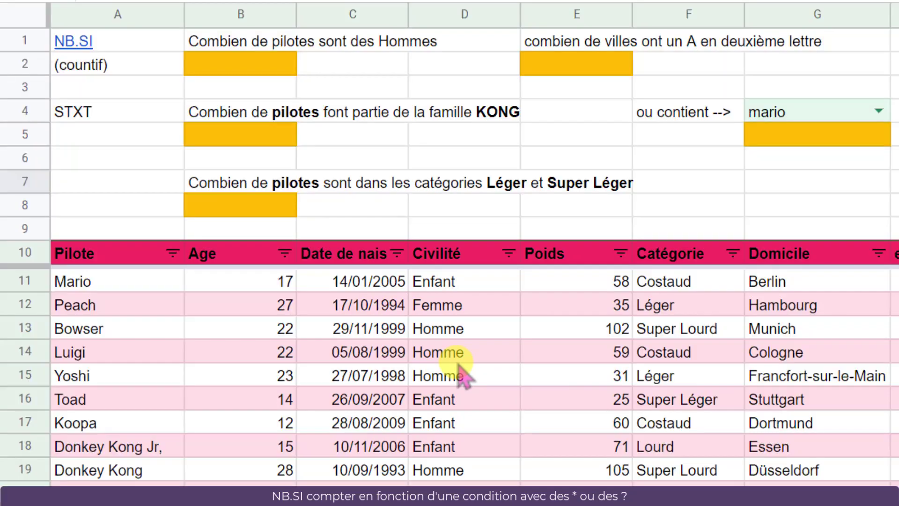
{"action": "left_click", "coordinate": [210, 68]}
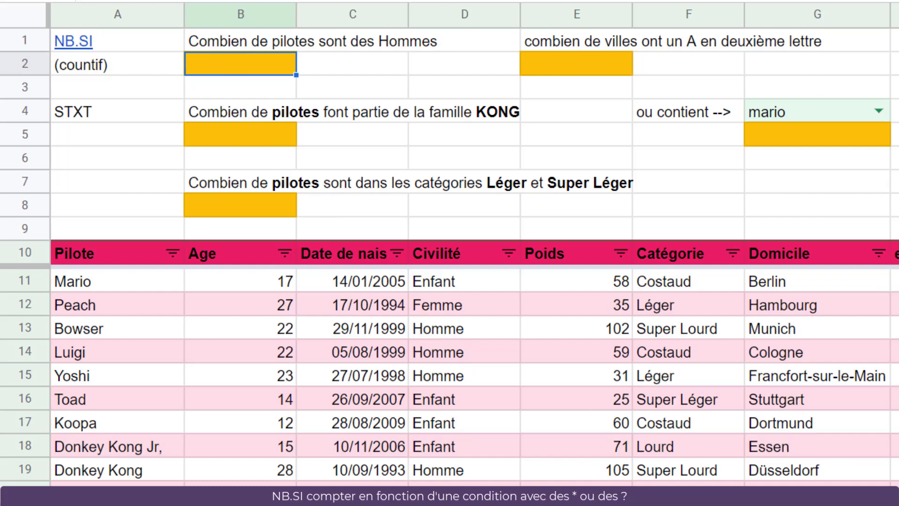
{"action": "type", "text": "="}
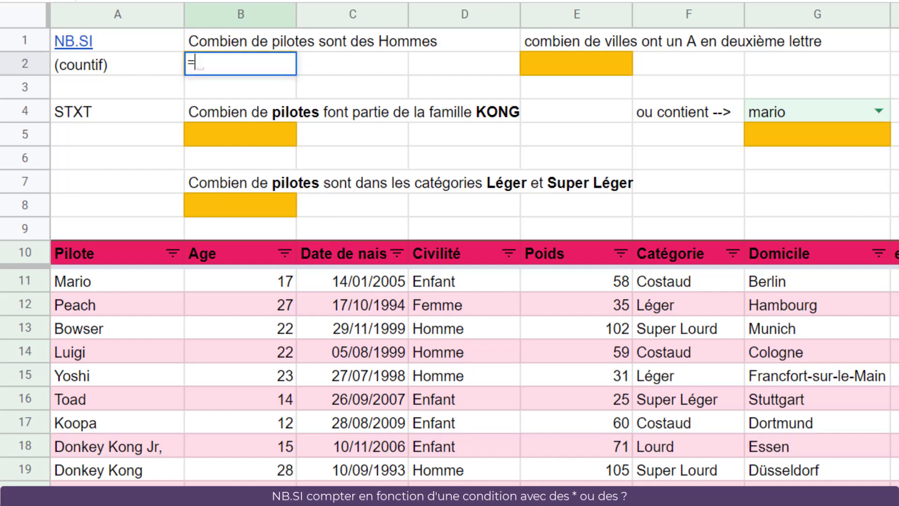
{"action": "type", "text": "NB.SI"}
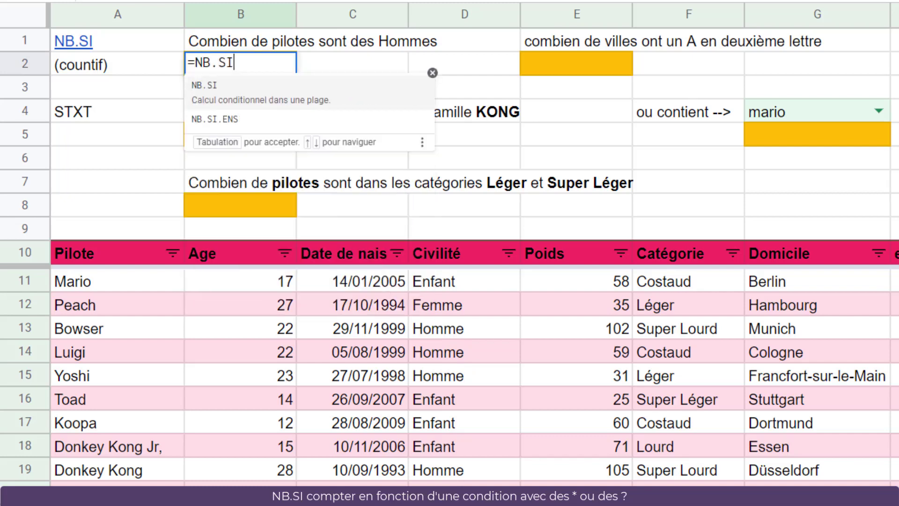
{"action": "type", "text": "("}
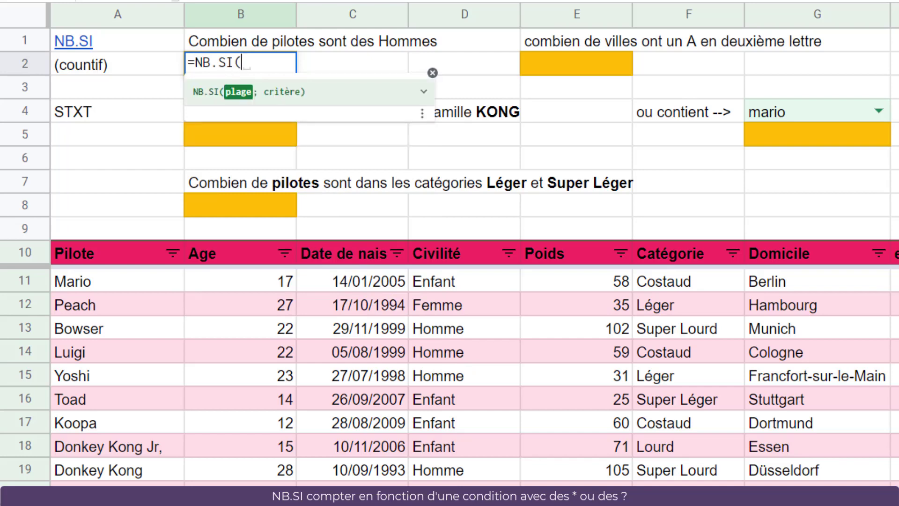
{"action": "left_click_drag", "start_coordinate": [465, 253], "coordinate": [464, 423]}
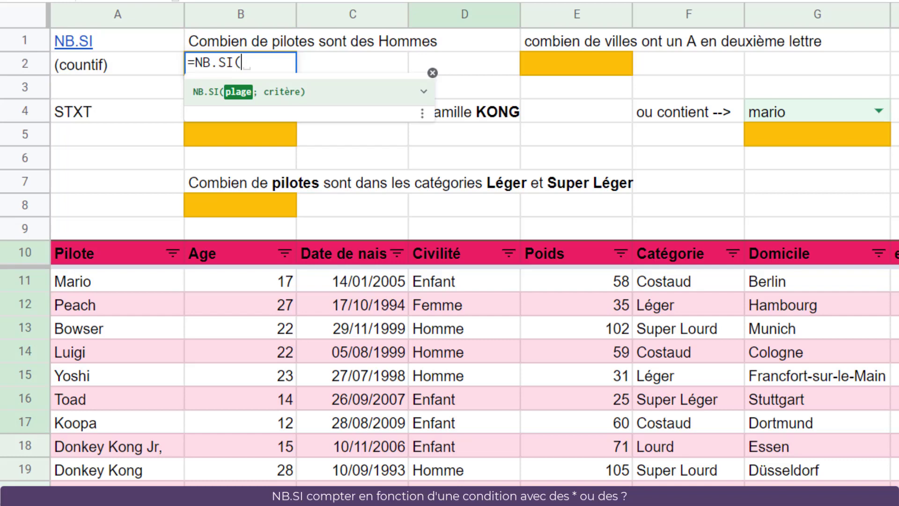
{"action": "left_click", "coordinate": [473, 250]}
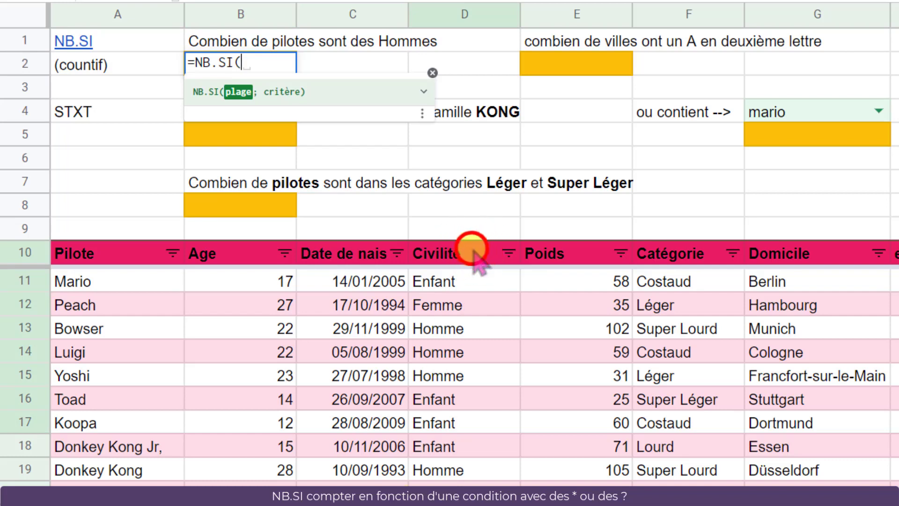
{"action": "mouse_move", "coordinate": [475, 255]}
{"action": "left_mouse_down"}
{"action": "mouse_move", "coordinate": [475, 321]}
{"action": "mouse_move", "coordinate": [479, 263]}
{"action": "left_mouse_up"}
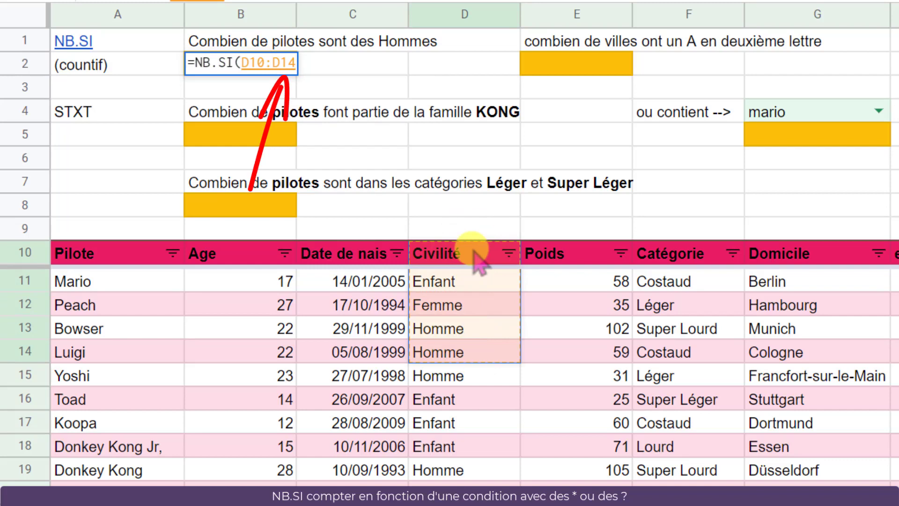
{"action": "key", "text": "BackSpace"}
{"action": "key", "text": "BackSpace"}
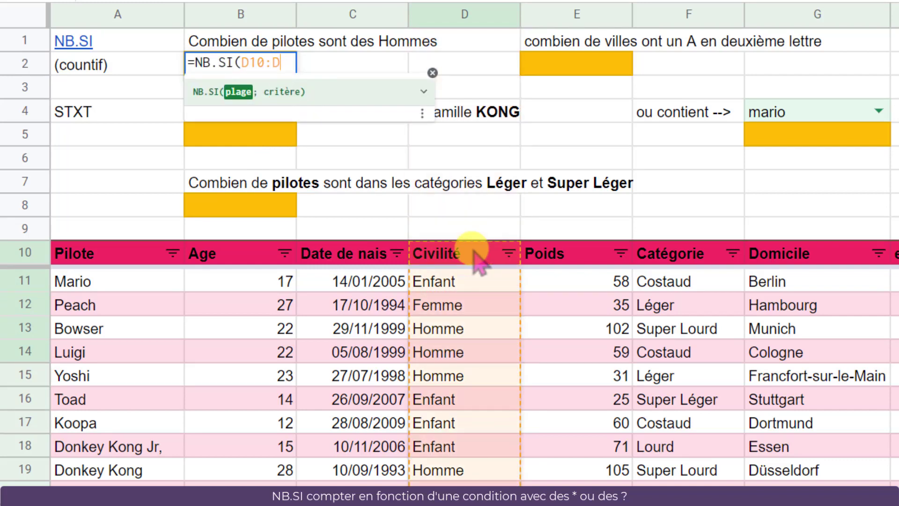
{"action": "type", "text": ";"}
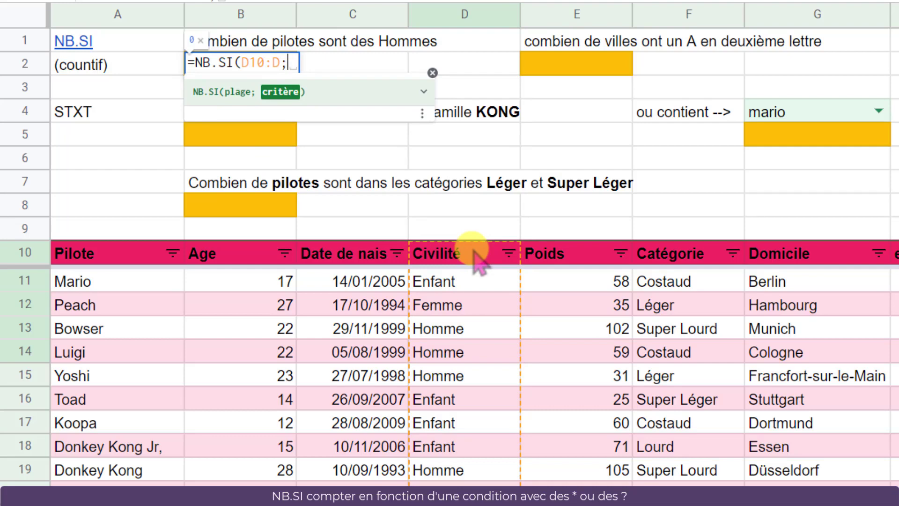
- Complete the NB.SI formula in B2 with the quoted criterion "homme" to count the male pilots
{"action": "type", "text": "h"}
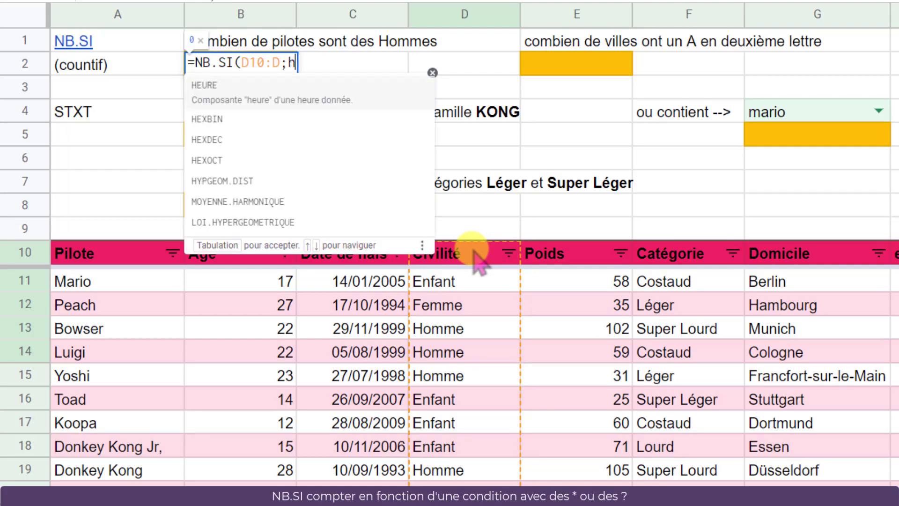
{"action": "type", "text": "omme"}
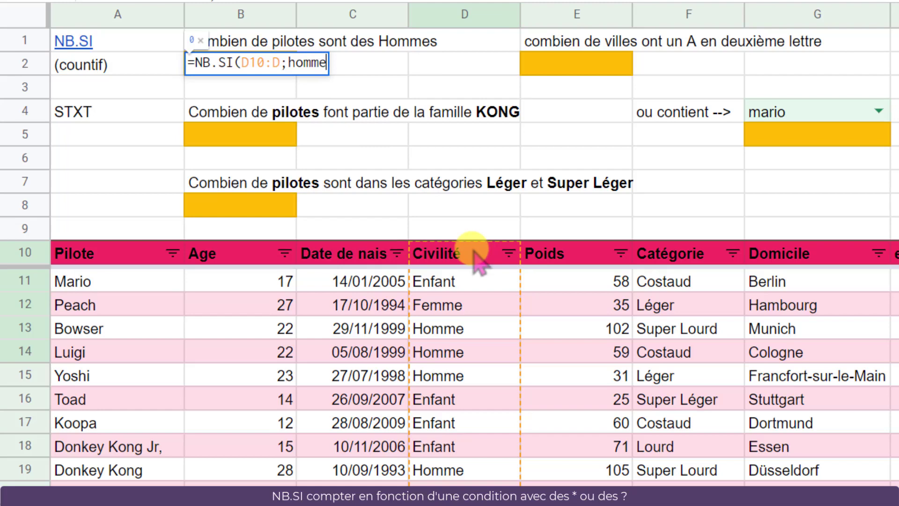
{"action": "type", "text": "\""}
{"action": "key", "text": "Left"}
{"action": "key", "text": "Left"}
{"action": "key", "text": "Left"}
{"action": "key", "text": "Left"}
{"action": "key", "text": "Left"}
{"action": "key", "text": "Left"}
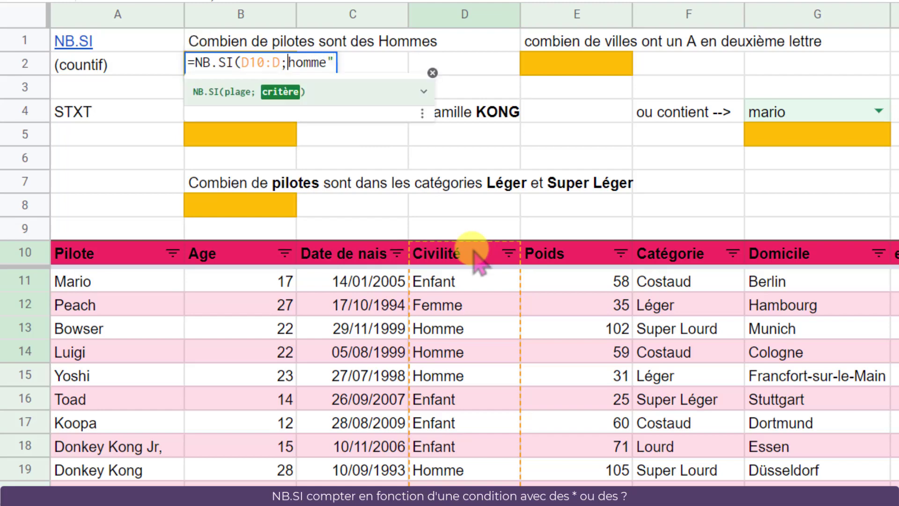
{"action": "type", "text": "\""}
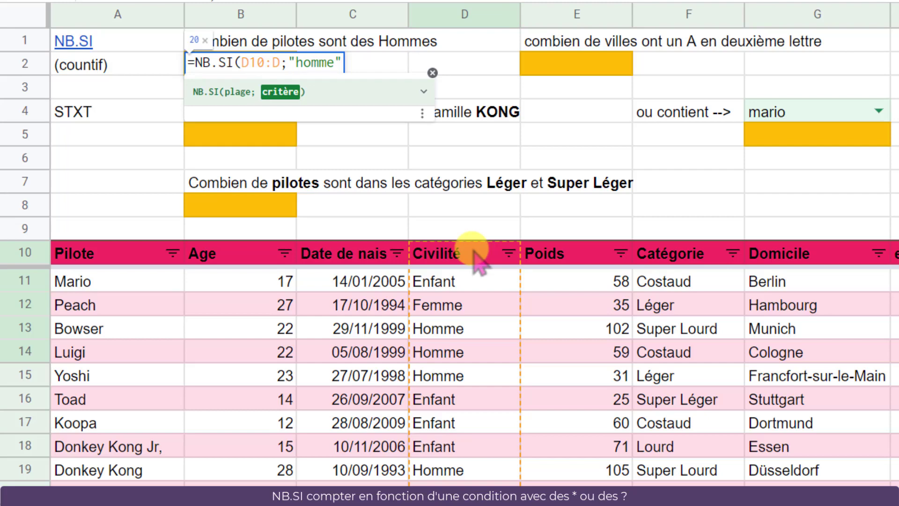
{"action": "key", "text": "Return"}
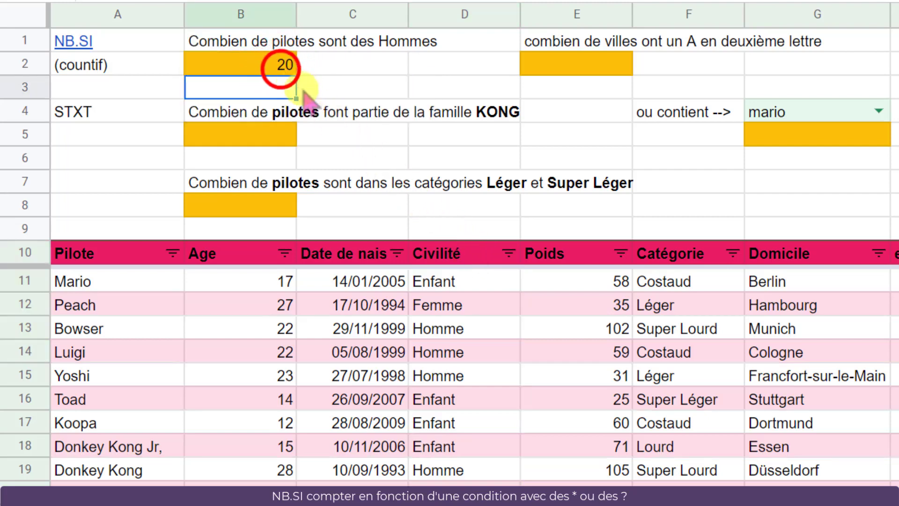
{"action": "double_click", "coordinate": [279, 63]}
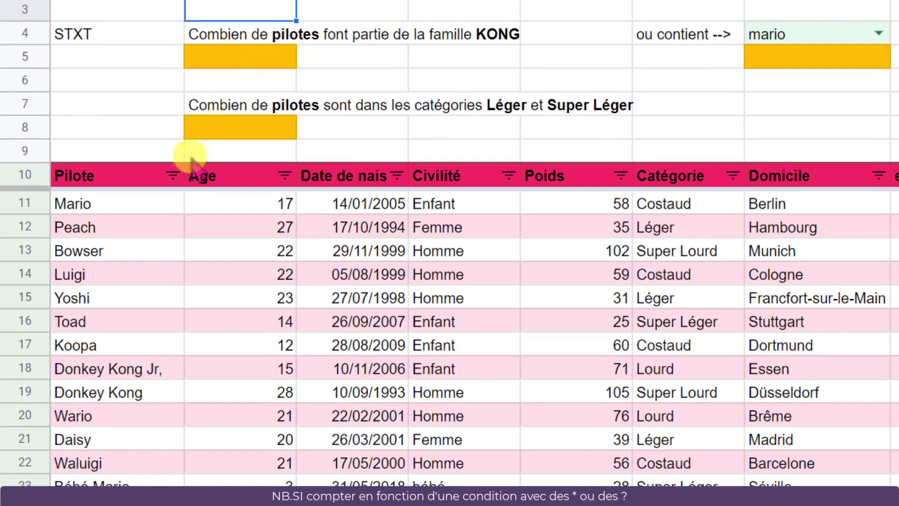
- Search the Pilote column's filter values for "kong", look through the matching names, and close the filter without applying it
{"action": "left_click", "coordinate": [173, 175]}
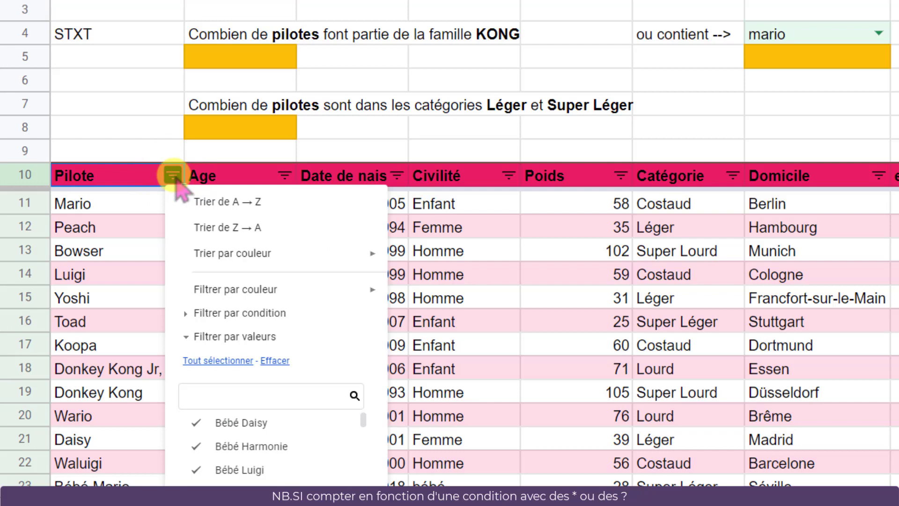
{"action": "left_click", "coordinate": [275, 360]}
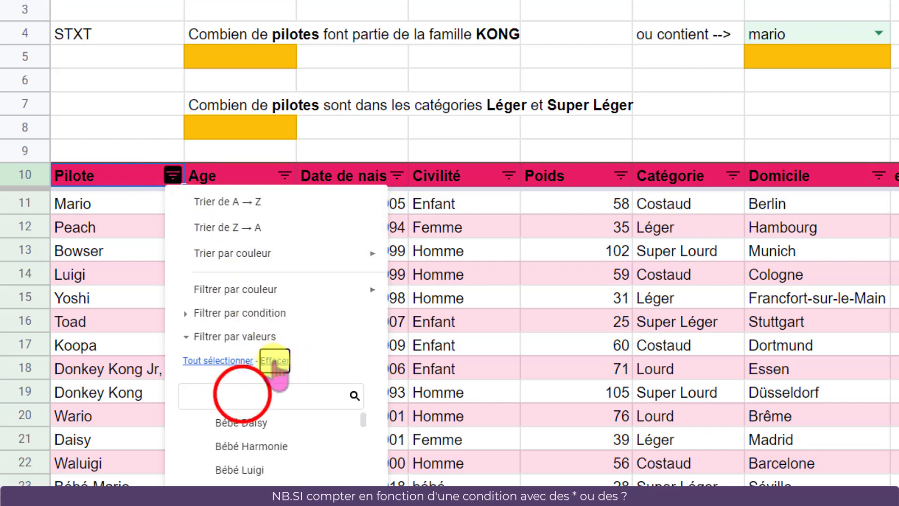
{"action": "left_click", "coordinate": [242, 394]}
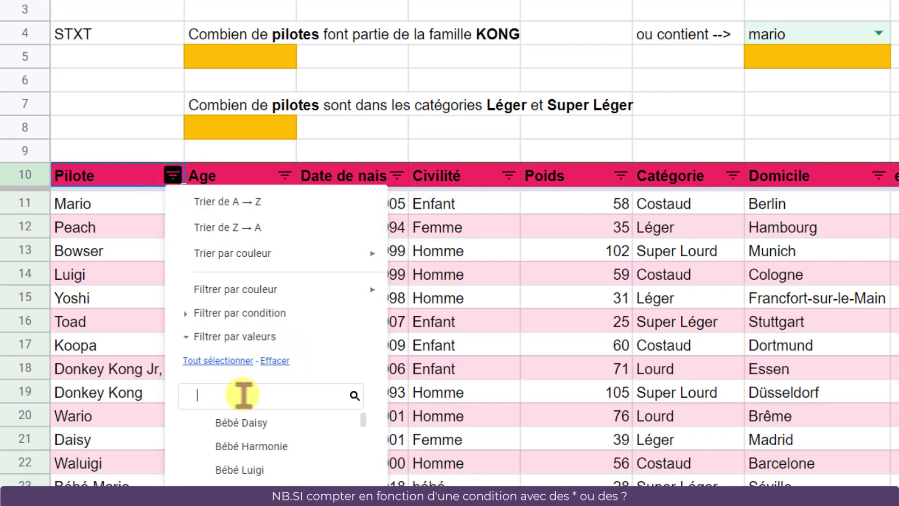
{"action": "type", "text": "kong"}
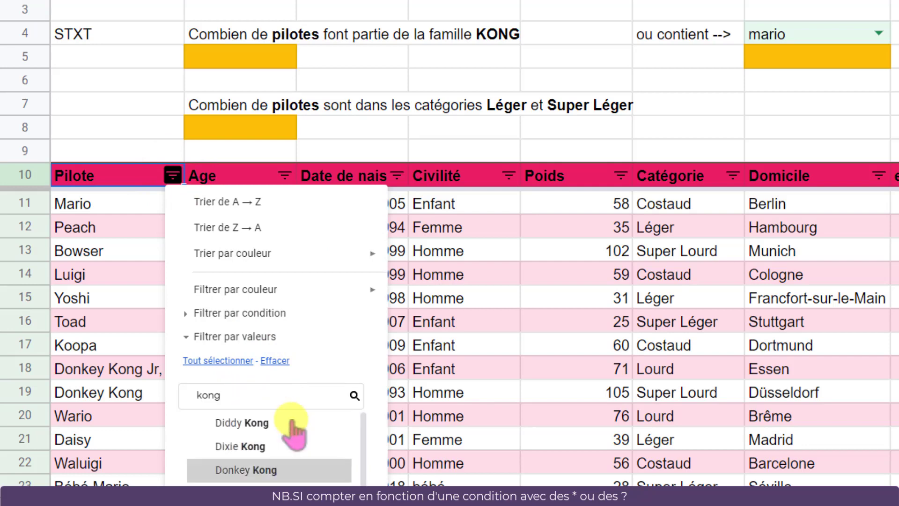
{"action": "left_click_drag", "start_coordinate": [363, 462], "coordinate": [364, 480]}
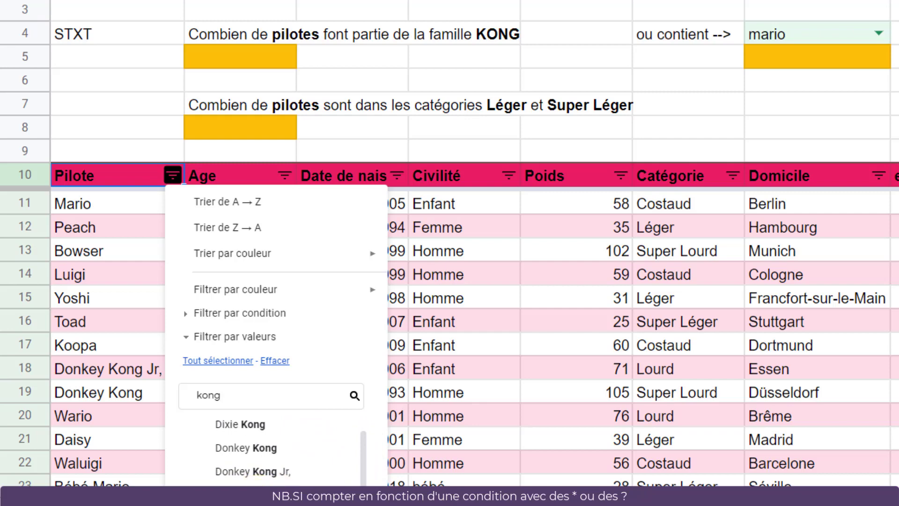
{"action": "left_click", "coordinate": [299, 504]}
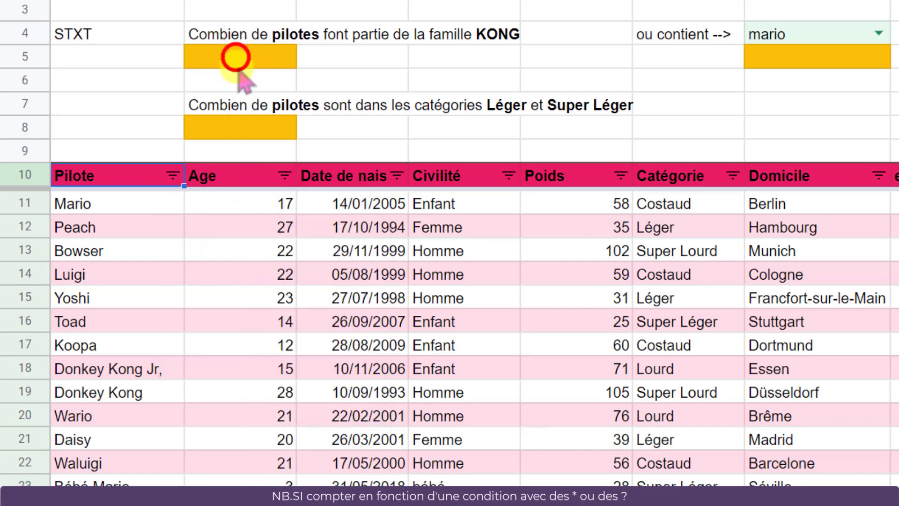
- Enter the formula =nb.si(A10:A;"kong") in cell B5 to count the Kong family pilots
{"action": "left_click", "coordinate": [238, 57]}
{"action": "type", "text": "="}
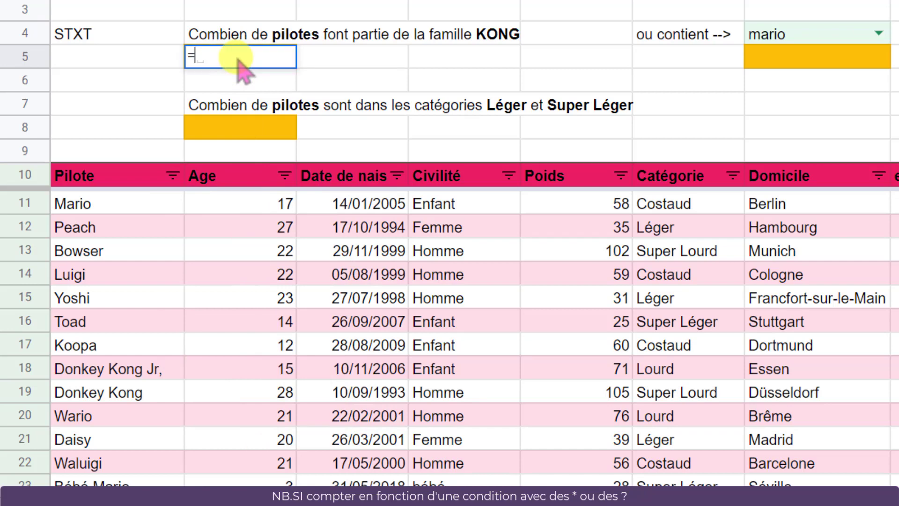
{"action": "type", "text": "nb.si"}
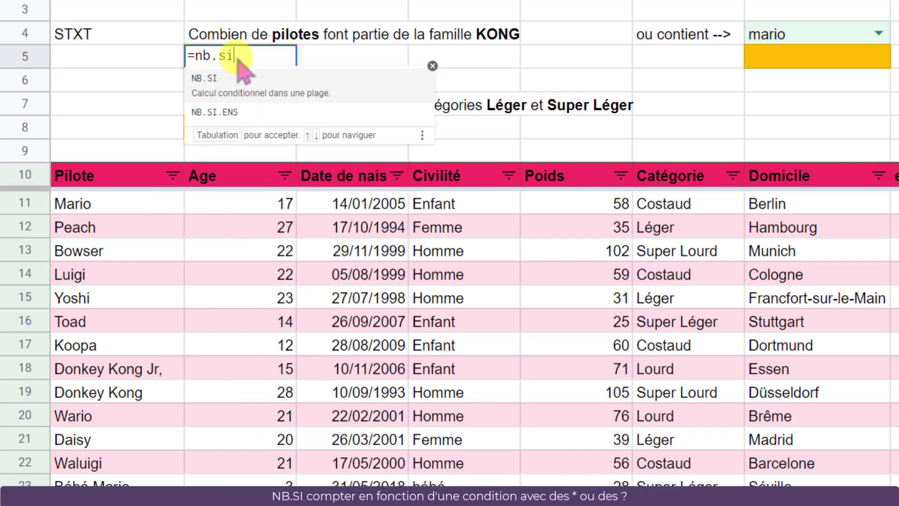
{"action": "type", "text": "("}
{"action": "left_click_drag", "start_coordinate": [128, 175], "coordinate": [145, 331]}
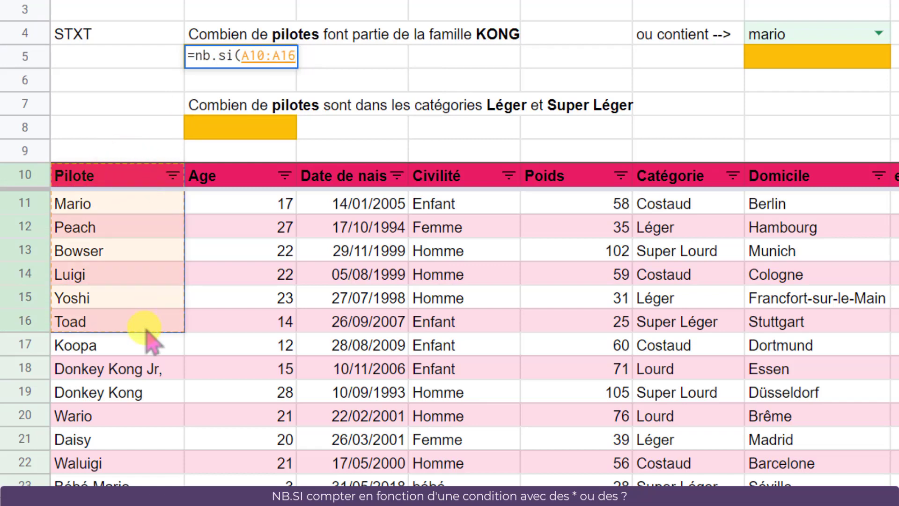
{"action": "key", "text": "BackSpace"}
{"action": "key", "text": "BackSpace"}
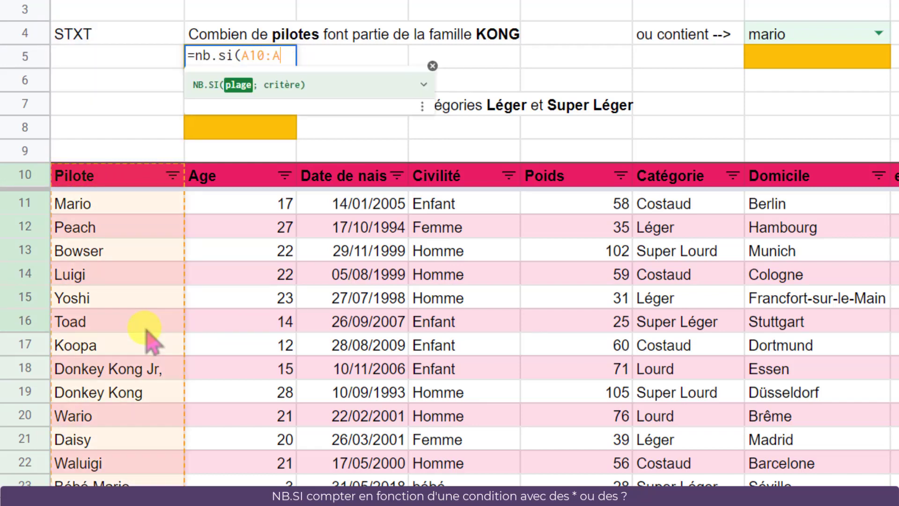
{"action": "type", "text": "; "}
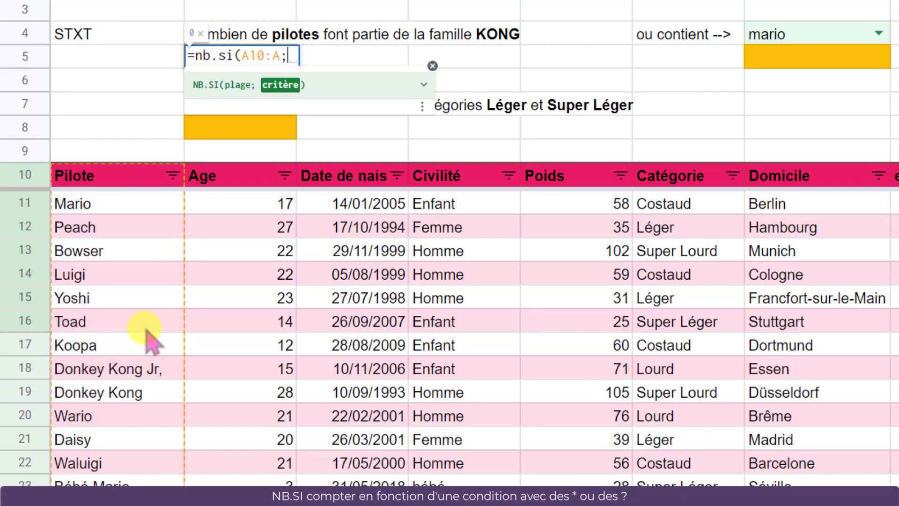
{"action": "type", "text": "\"kong\")"}
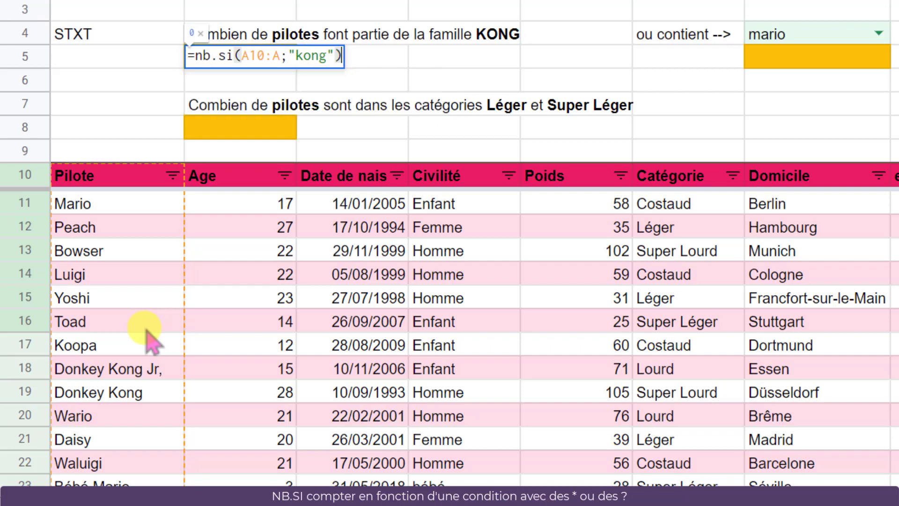
{"action": "key", "text": "Return"}
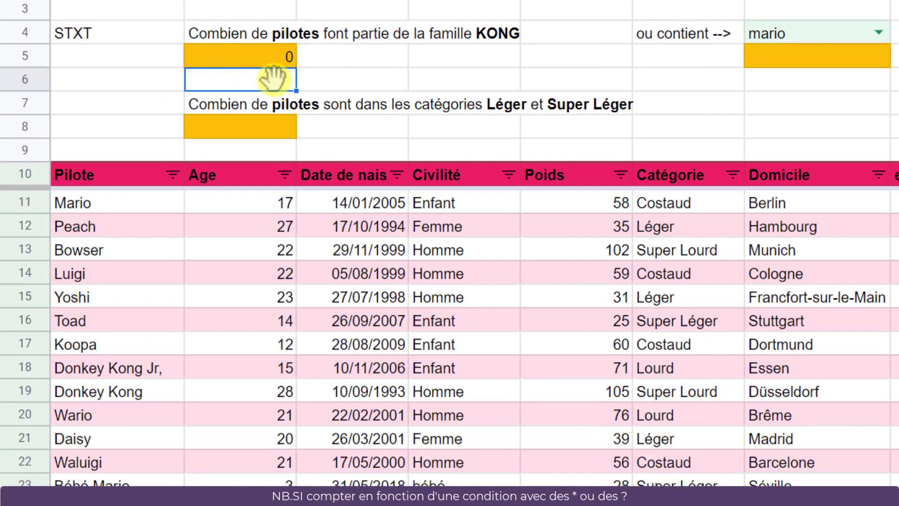
- Add an asterisk wildcard on both sides of the B5 formula's criterion so it reads "*kong*"
{"action": "left_click", "coordinate": [271, 70]}
{"action": "double_click", "coordinate": [270, 56]}
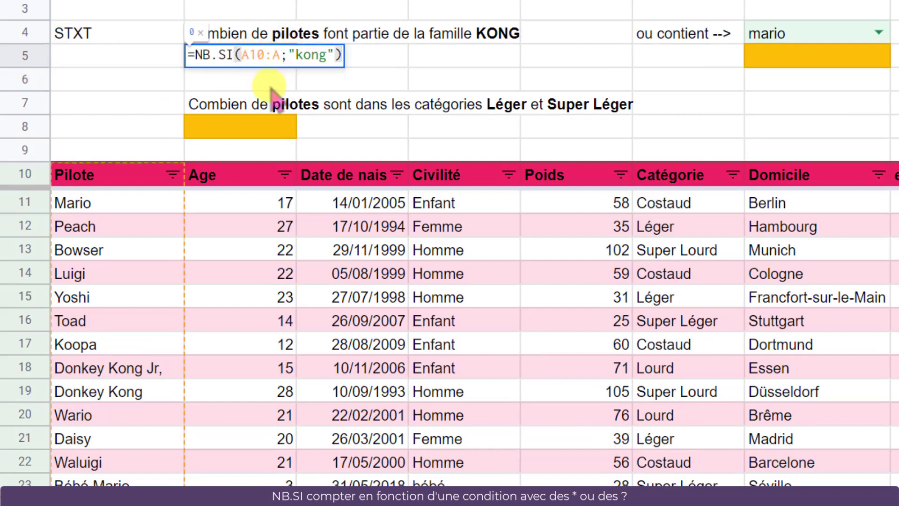
{"action": "left_click", "coordinate": [298, 54]}
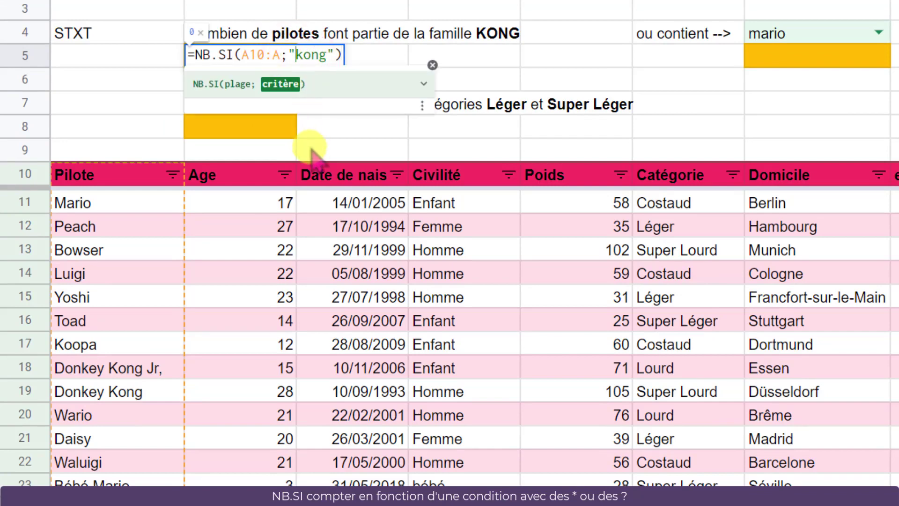
{"action": "type", "text": "*"}
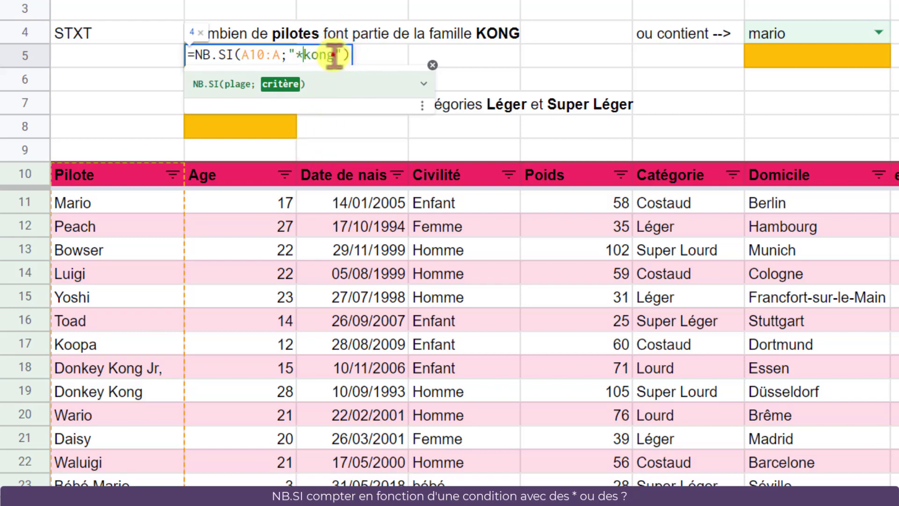
{"action": "key", "text": "Right"}
{"action": "key", "text": "Right"}
{"action": "key", "text": "Right"}
{"action": "key", "text": "Right"}
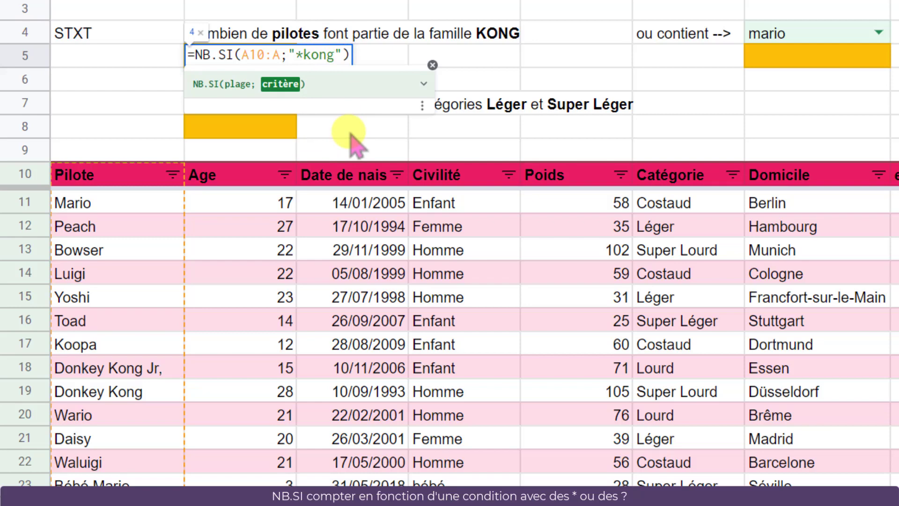
{"action": "type", "text": "*"}
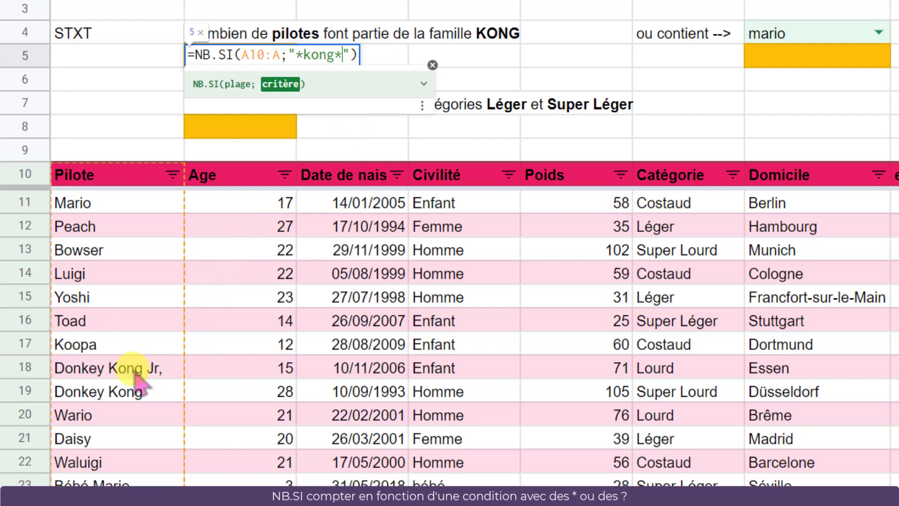
{"action": "key", "text": "Return"}
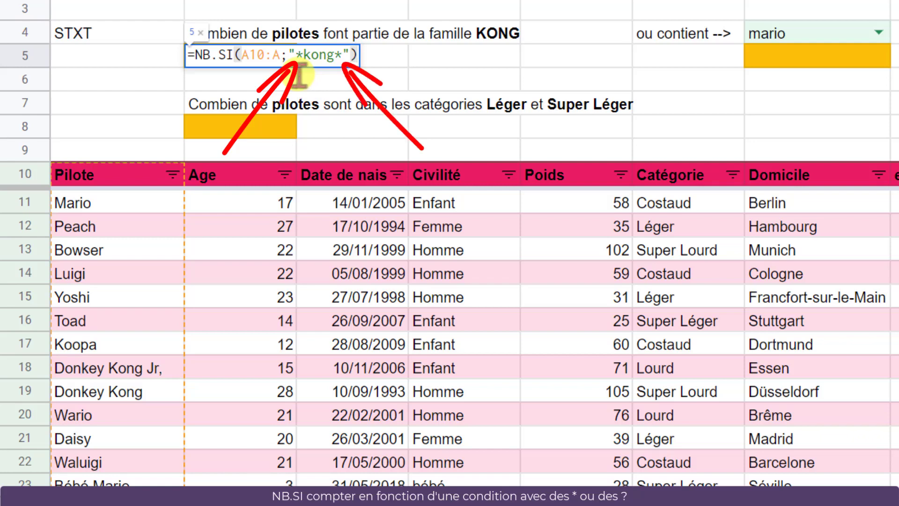
- Confirm the wildcard formula =NB.SI(A10:A;"*kong*") in cell B5
{"action": "key", "text": "Return"}
- Look through the Catégorie column's filter values and close the filter without applying it
{"action": "scroll", "coordinate": [291, 117], "scroll_direction": "down", "scroll_amount": 3}
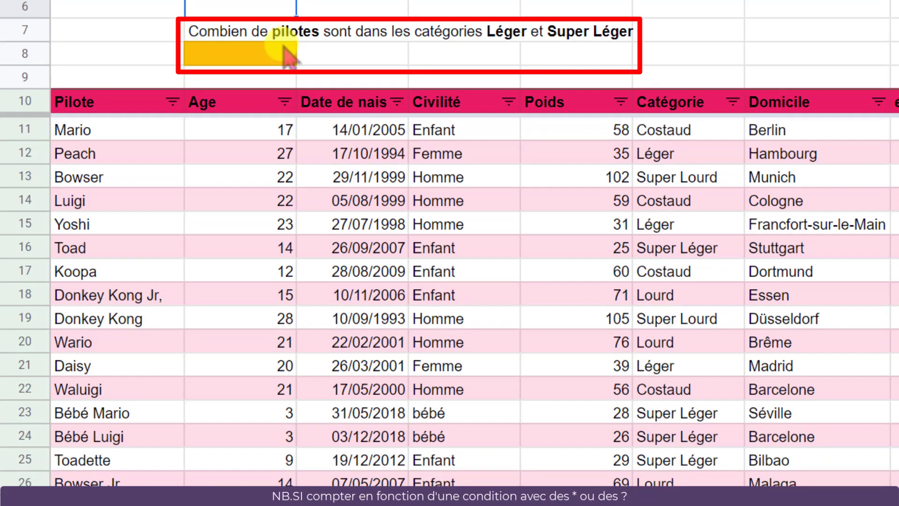
{"action": "left_click", "coordinate": [733, 101]}
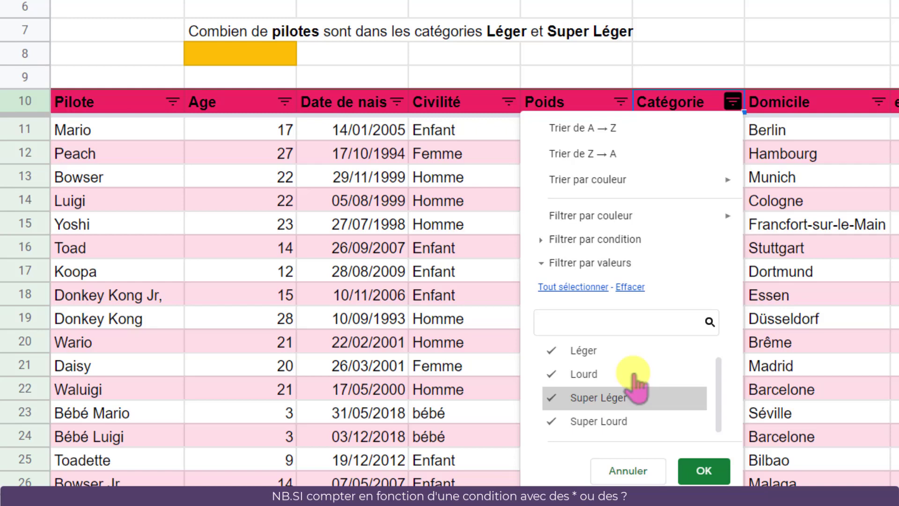
{"action": "key", "text": "Escape"}
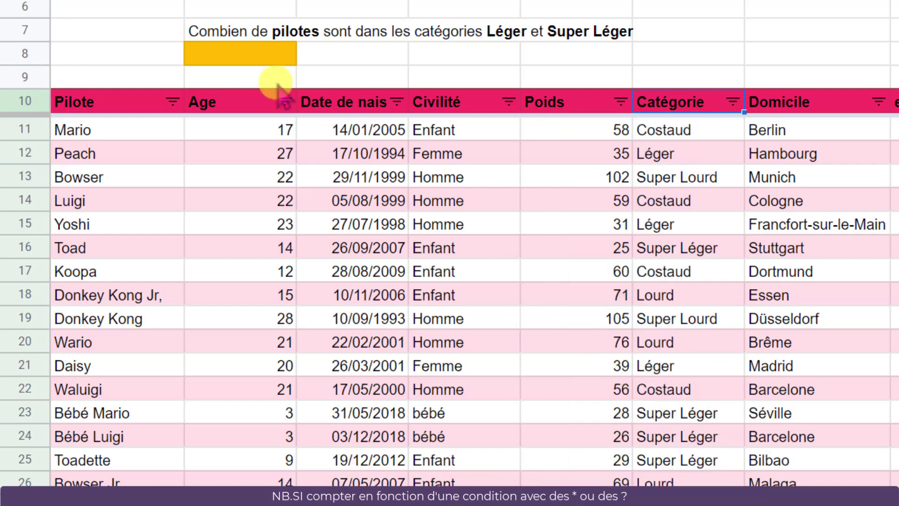
- Enter the formula =nb.si(F10:F;"*léger") in cell B8 to count the Léger and Super Léger pilots
{"action": "left_click", "coordinate": [244, 56]}
{"action": "type", "text": "="}
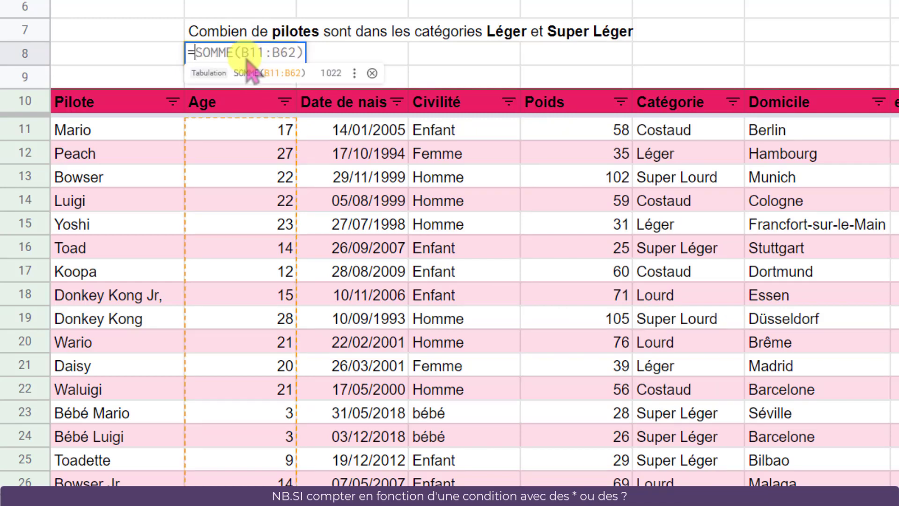
{"action": "type", "text": "nb.si"}
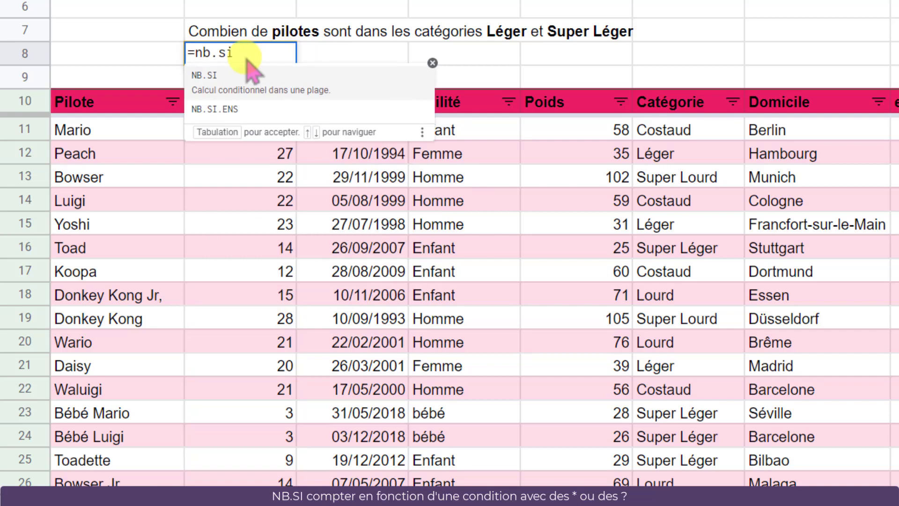
{"action": "type", "text": "("}
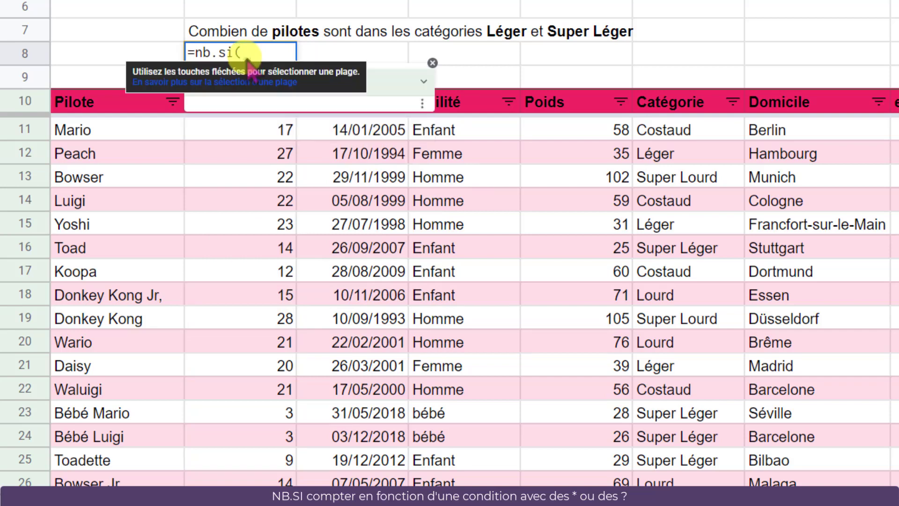
{"action": "left_click_drag", "start_coordinate": [686, 100], "coordinate": [703, 299]}
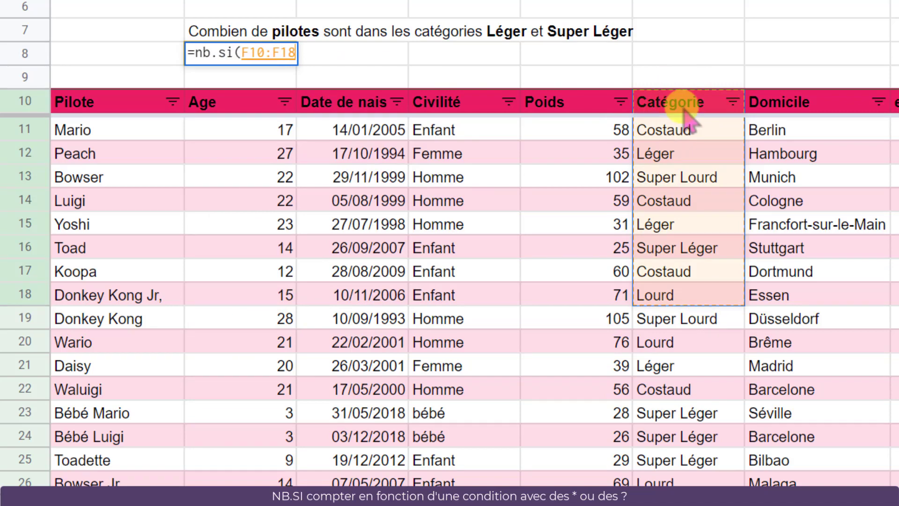
{"action": "key", "text": "BackSpace"}
{"action": "key", "text": "BackSpace"}
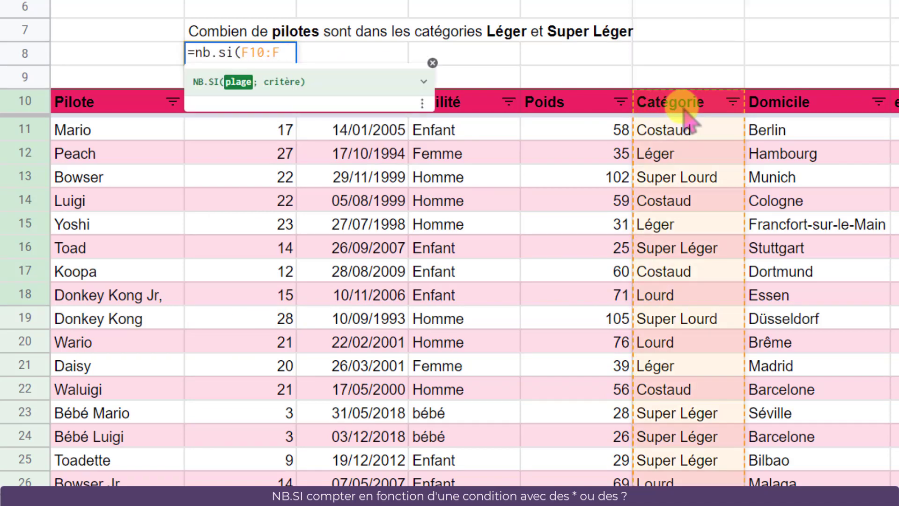
{"action": "type", "text": ";"}
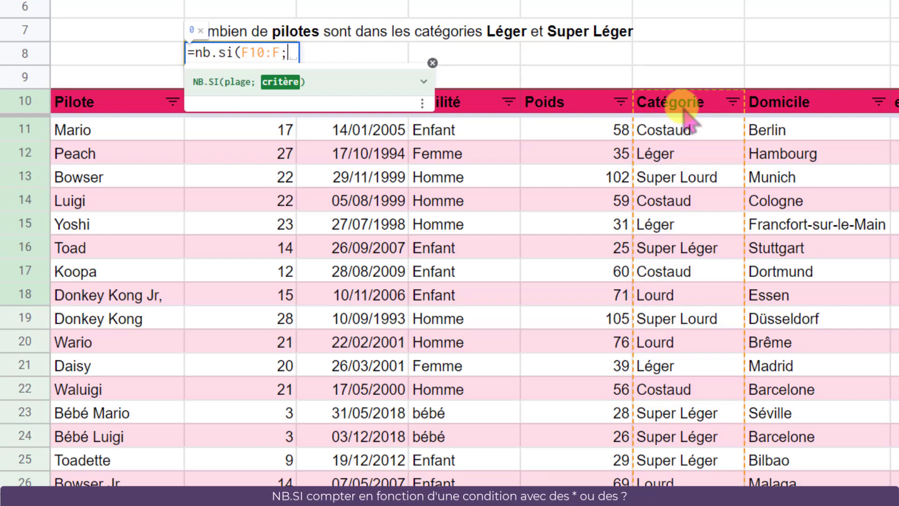
{"action": "type", "text": "\"*"}
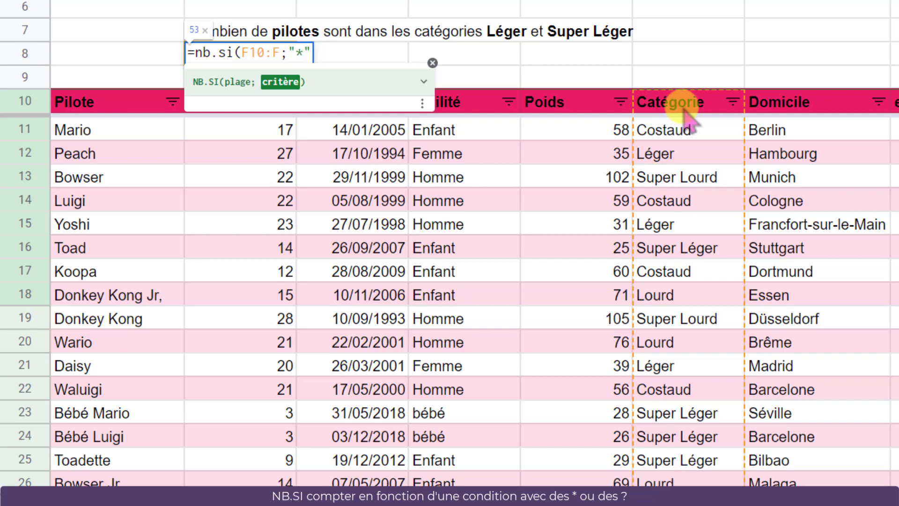
{"action": "type", "text": "léger"}
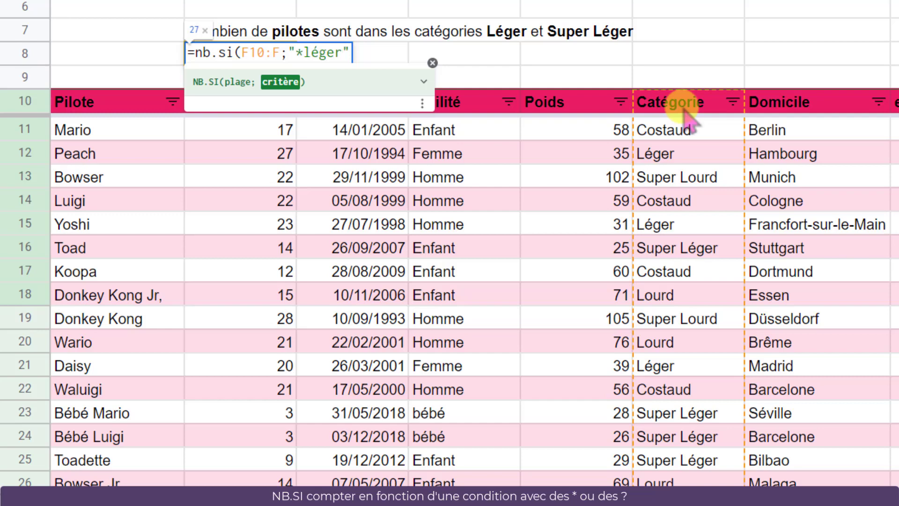
{"action": "key", "text": "Return"}
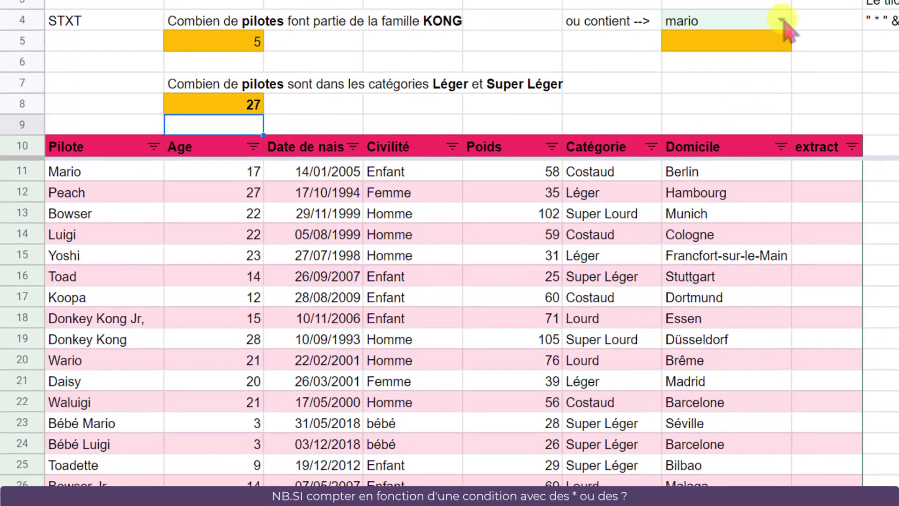
- Check the choices in G4's drop-down, and search the Pilote column's filter values for "mario" with the value selection cleared
{"action": "left_click", "coordinate": [782, 19]}
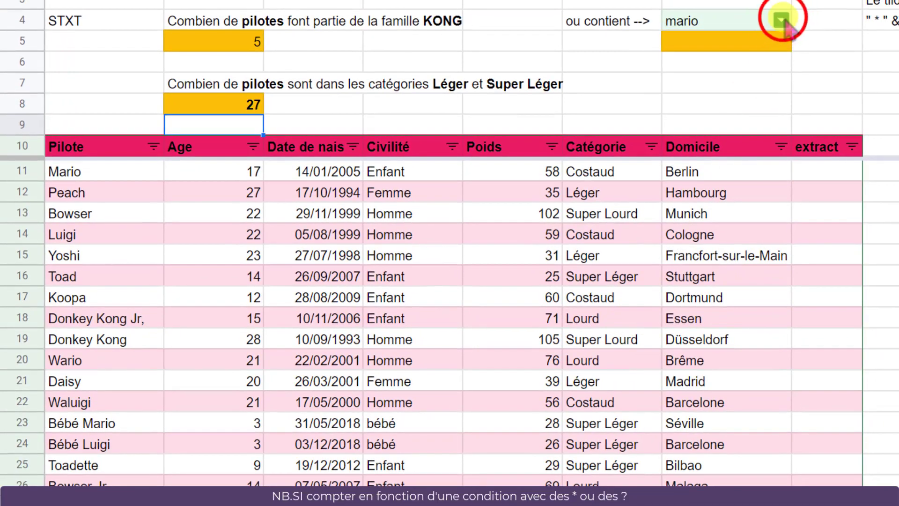
{"action": "double_click", "coordinate": [782, 19]}
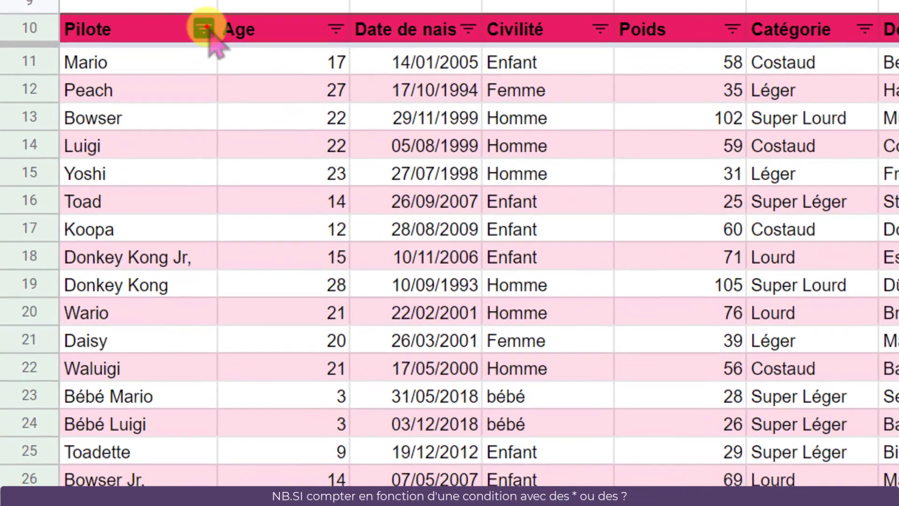
{"action": "left_click", "coordinate": [153, 147]}
{"action": "left_click", "coordinate": [324, 247]}
{"action": "left_click", "coordinate": [303, 286]}
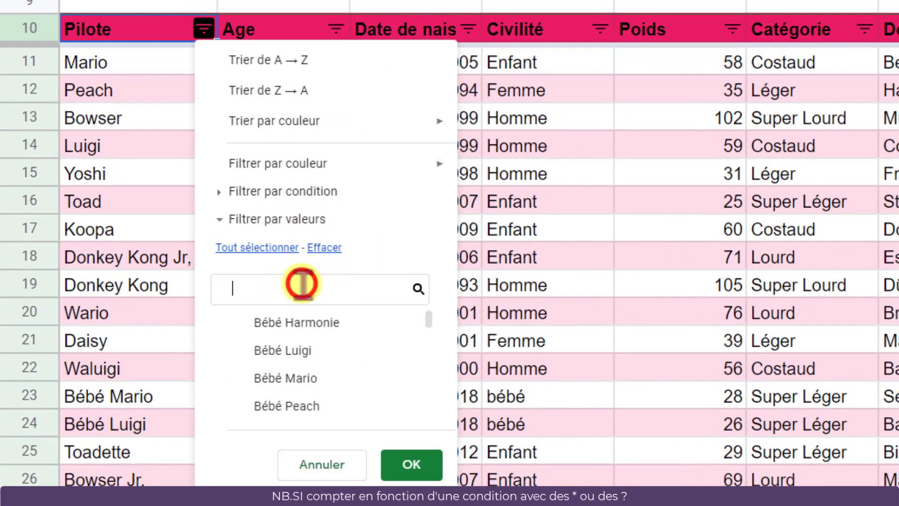
{"action": "type", "text": "mario"}
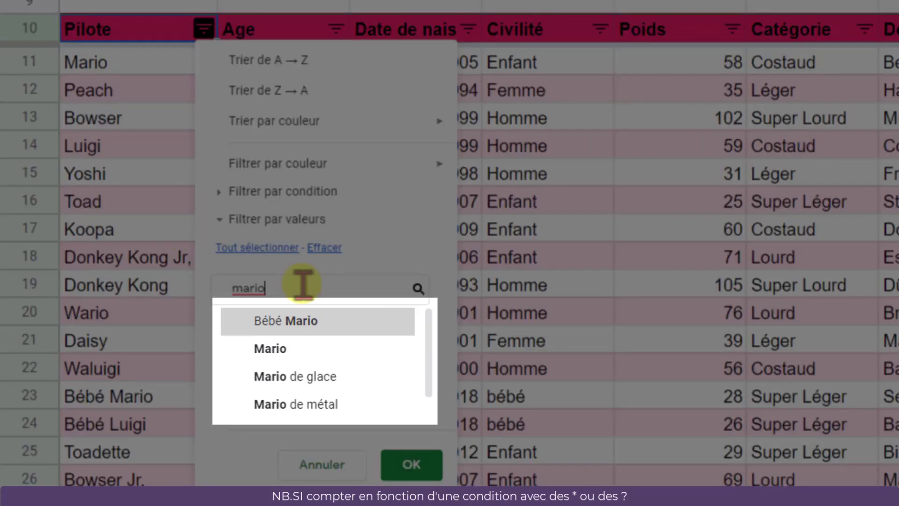
{"action": "key", "text": "BackSpace"}
{"action": "key", "text": "BackSpace"}
{"action": "key", "text": "BackSpace"}
{"action": "key", "text": "BackSpace"}
{"action": "key", "text": "BackSpace"}
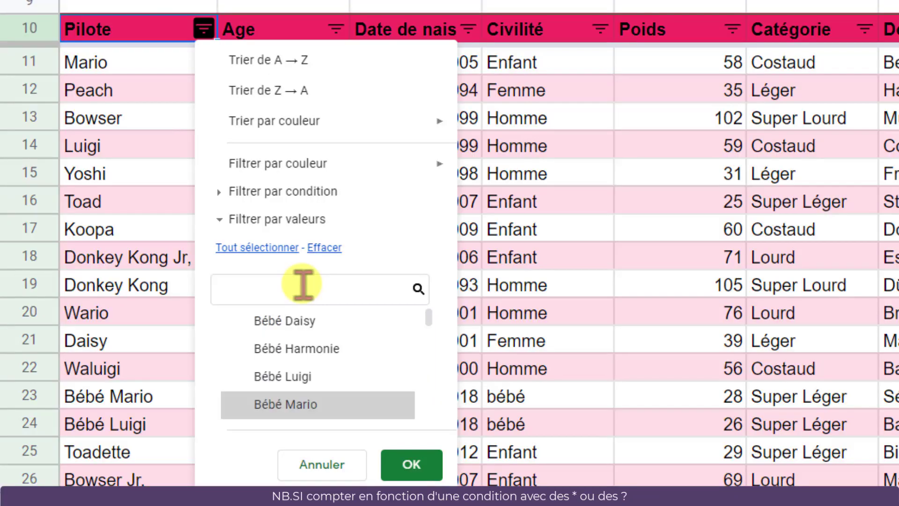
- Search the Pilote filter values for "bébé" and for "bowser", and close the filter without applying it
{"action": "type", "text": "bébé"}
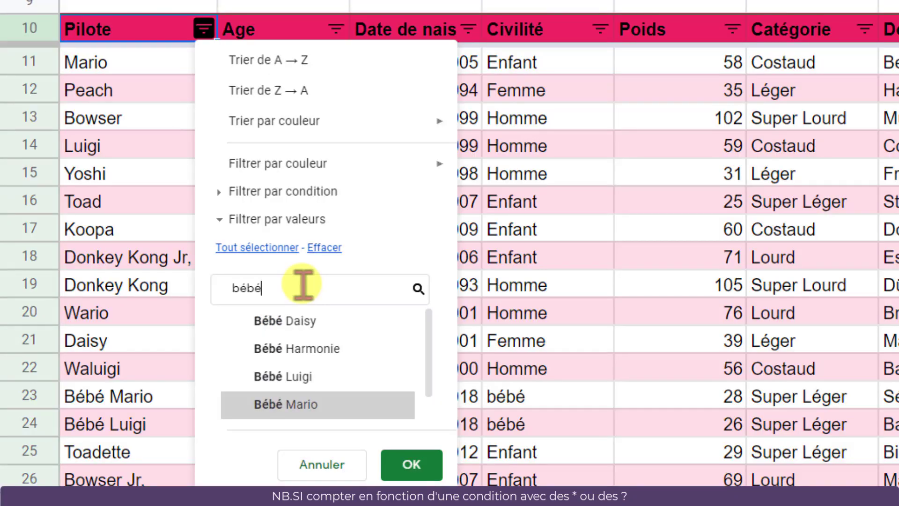
{"action": "key", "text": "BackSpace"}
{"action": "key", "text": "BackSpace"}
{"action": "key", "text": "BackSpace"}
{"action": "key", "text": "BackSpace"}
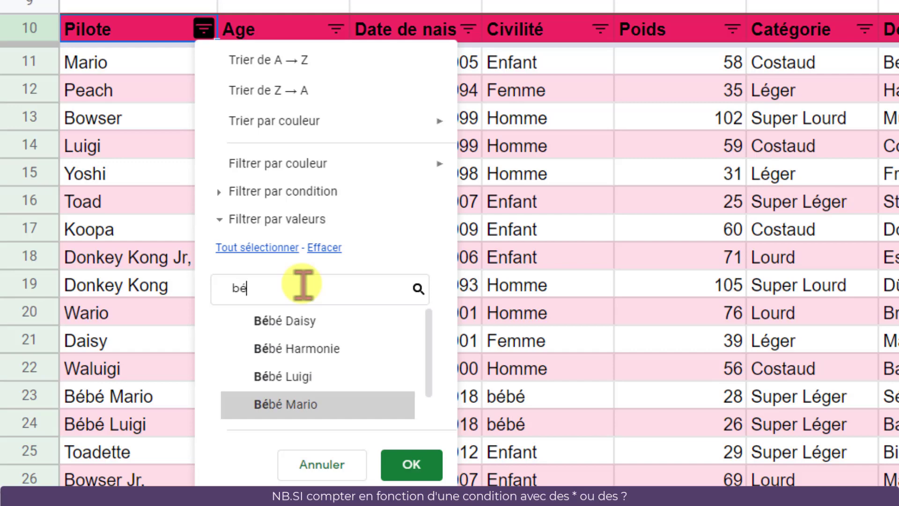
{"action": "type", "text": "bowser"}
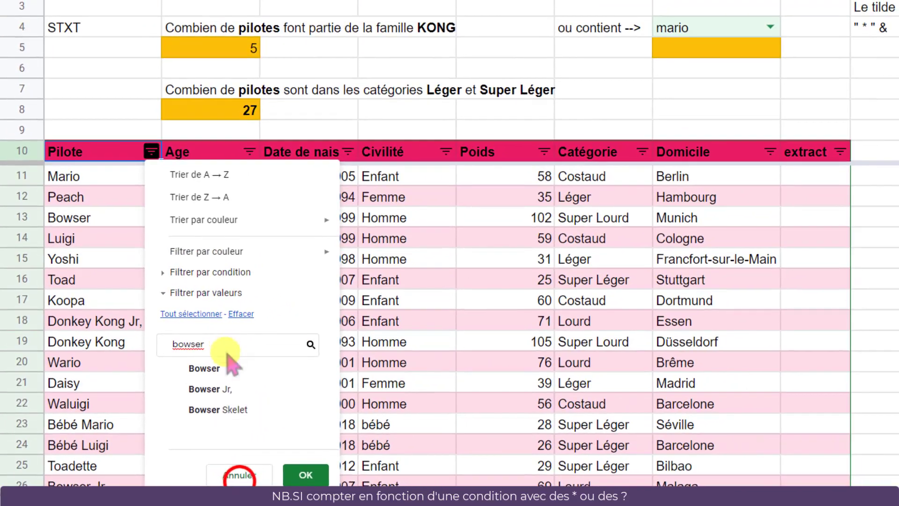
{"action": "left_click", "coordinate": [322, 464]}
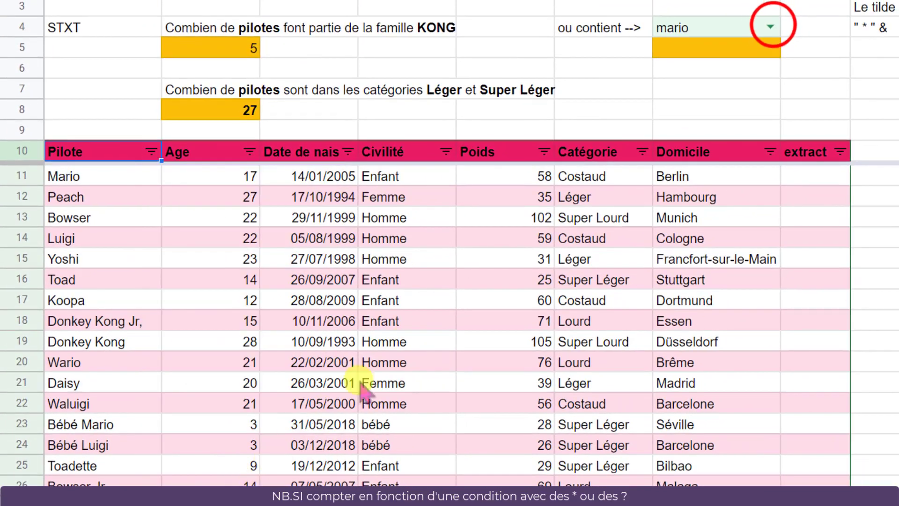
- Choose bowser in G4's drop-down and enter the formula =NB.SI(A10:A;G4) in the cell below it, G5
{"action": "double_click", "coordinate": [770, 25]}
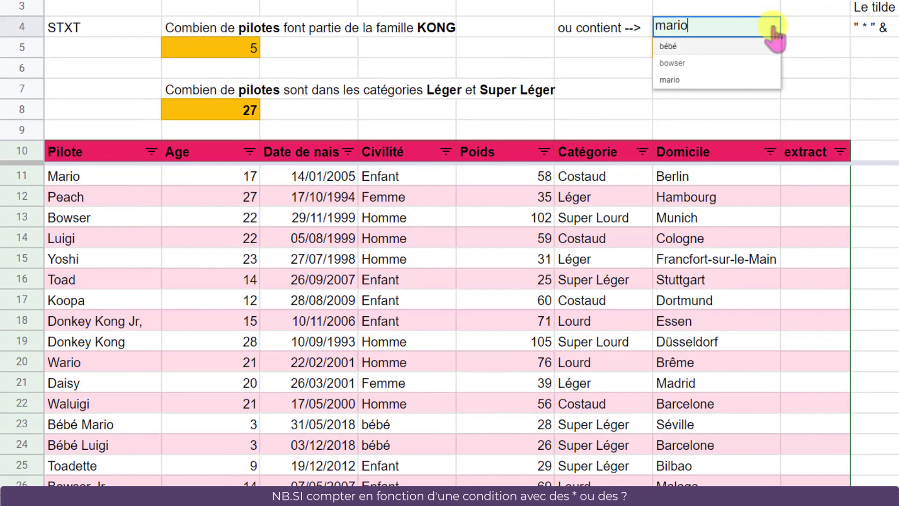
{"action": "left_click", "coordinate": [734, 64]}
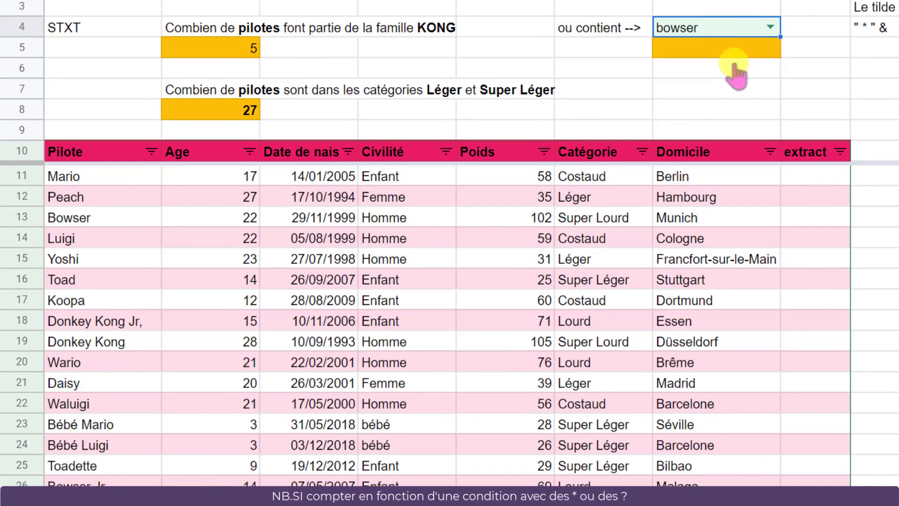
{"action": "left_click", "coordinate": [696, 53]}
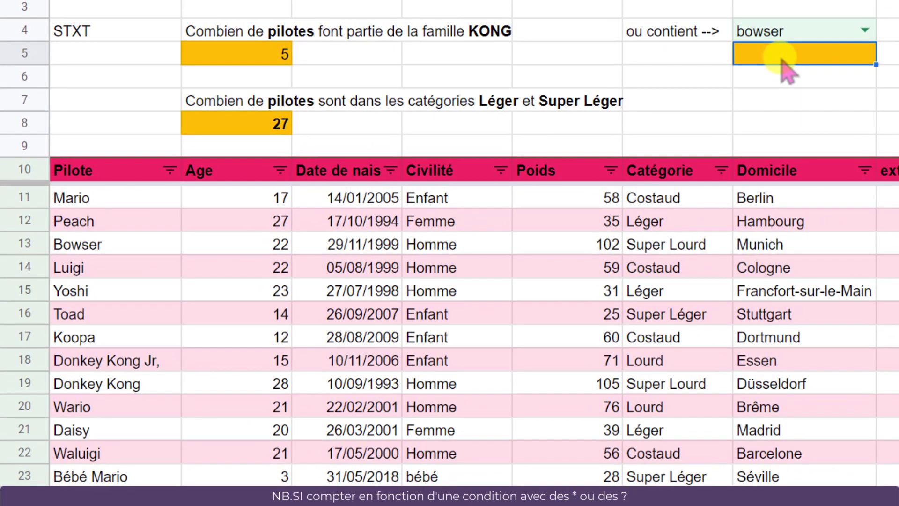
{"action": "type", "text": "="}
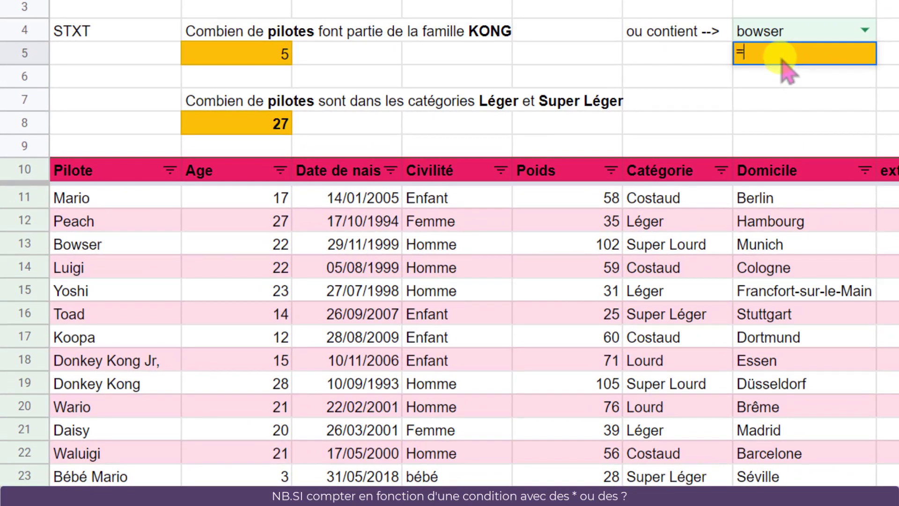
{"action": "type", "text": "NB.SI("}
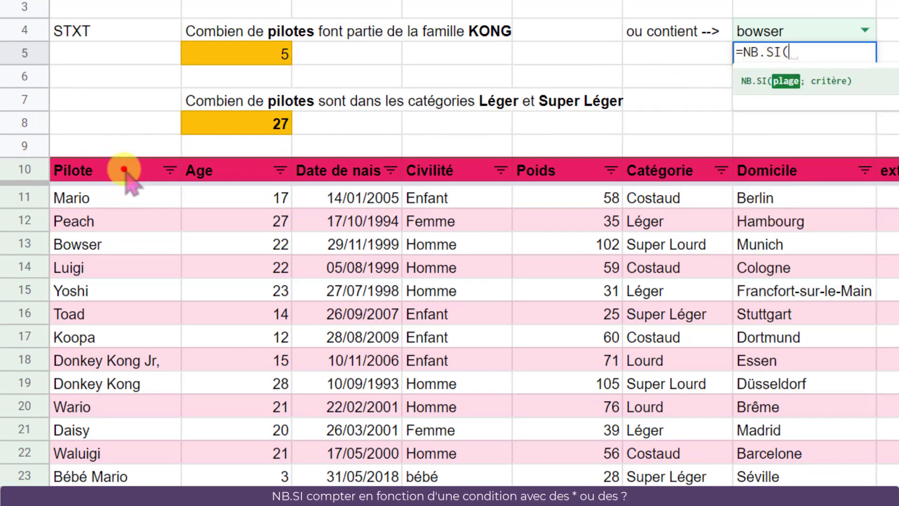
{"action": "left_click_drag", "start_coordinate": [124, 170], "coordinate": [112, 360]}
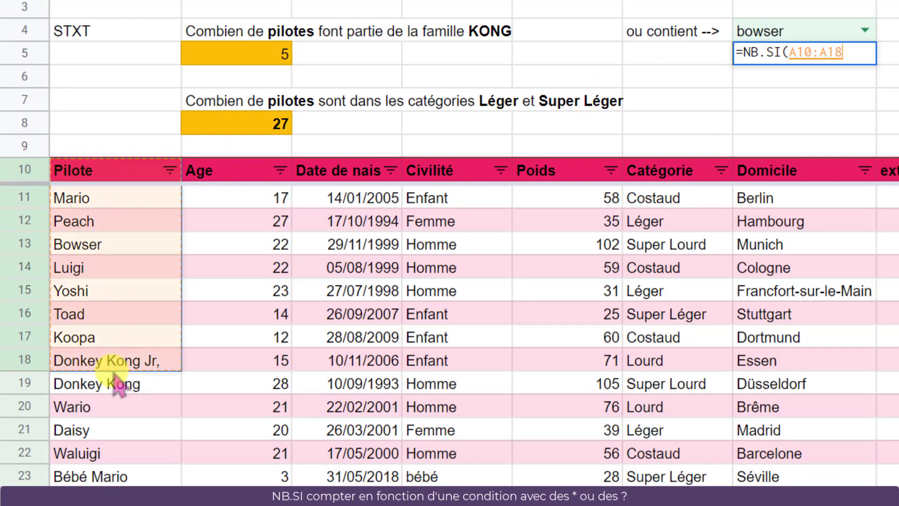
{"action": "key", "text": "BackSpace"}
{"action": "key", "text": "BackSpace"}
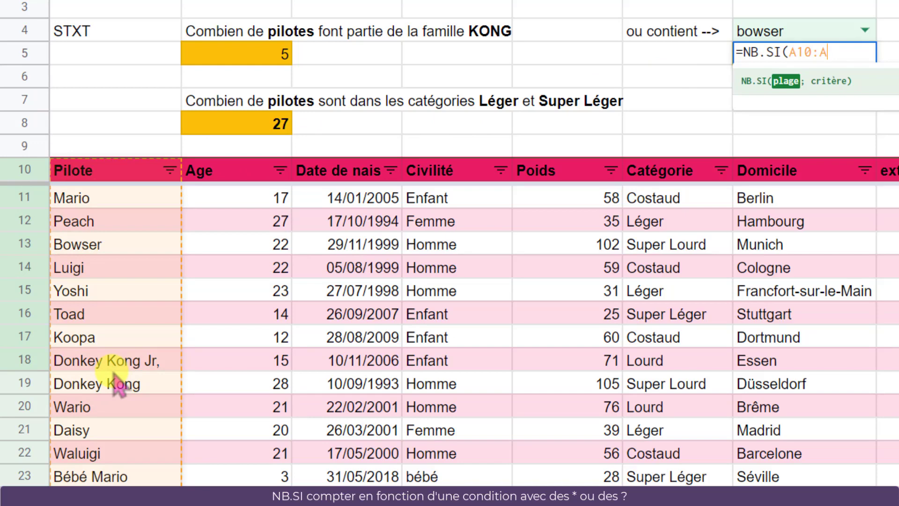
{"action": "type", "text": ";"}
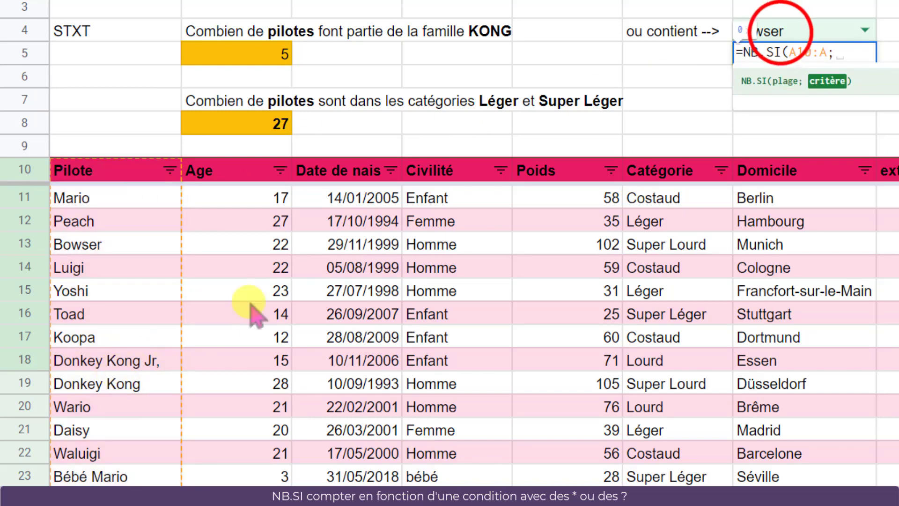
{"action": "left_click", "coordinate": [781, 32]}
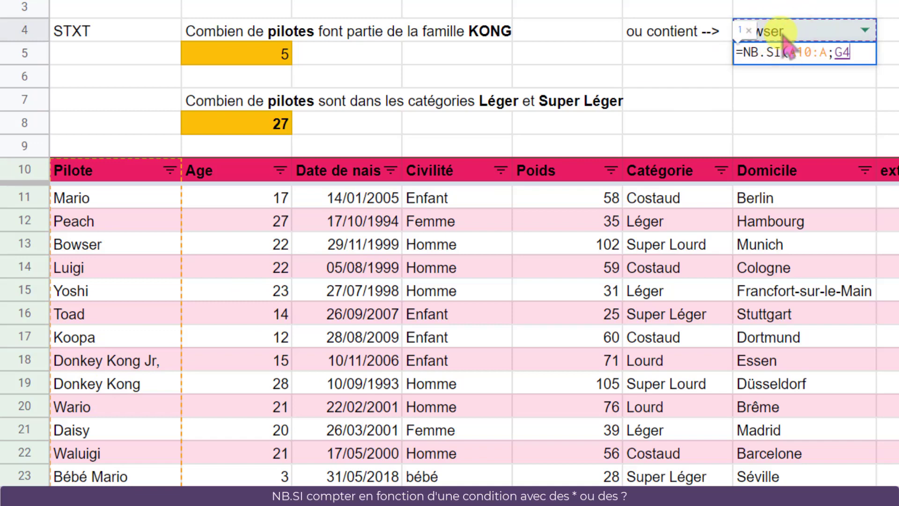
{"action": "type", "text": ")"}
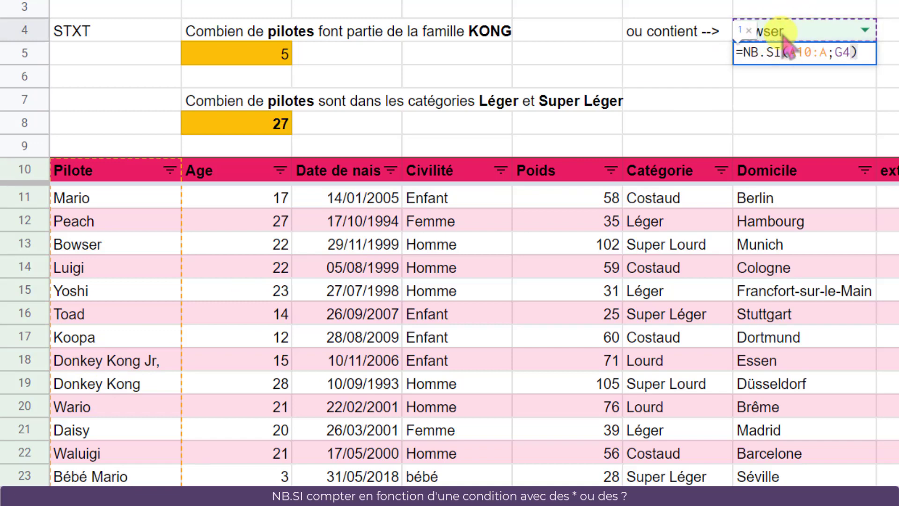
{"action": "key", "text": "Return"}
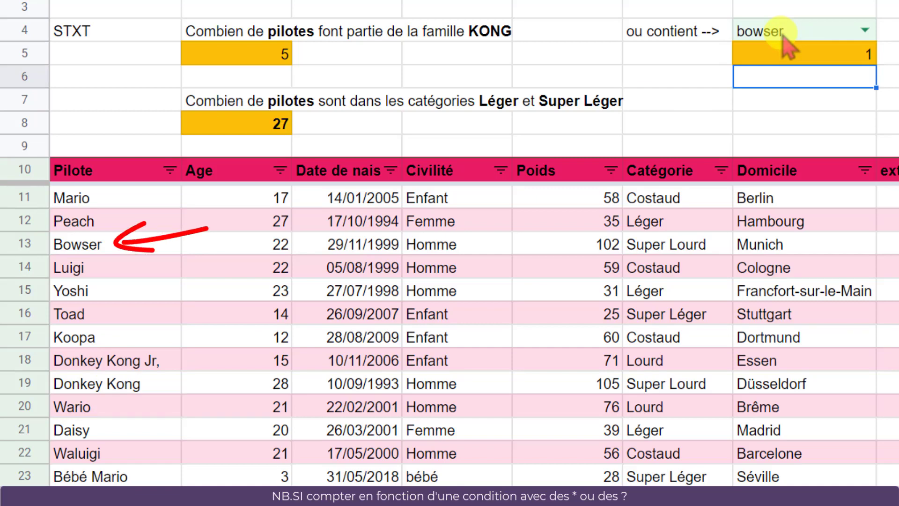
- Change the choice in G4's drop-down to bébé
{"action": "left_click", "coordinate": [864, 29]}
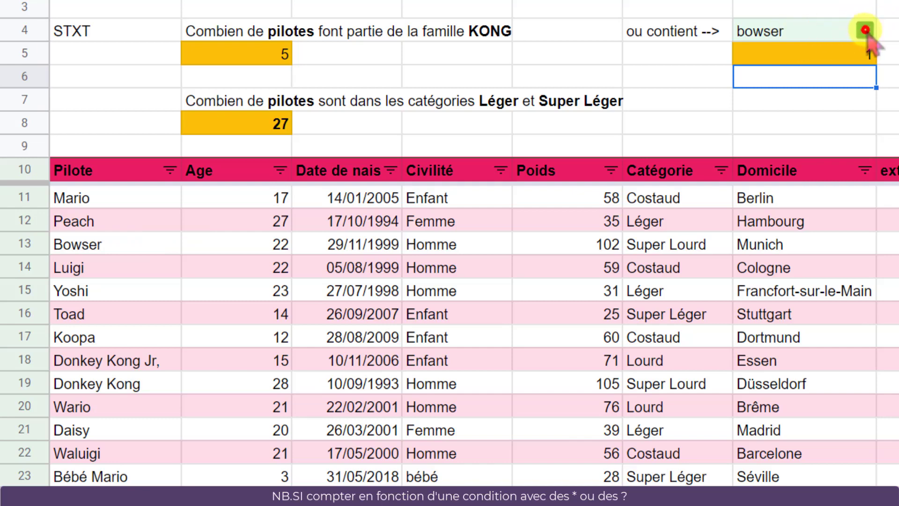
{"action": "left_click", "coordinate": [780, 52]}
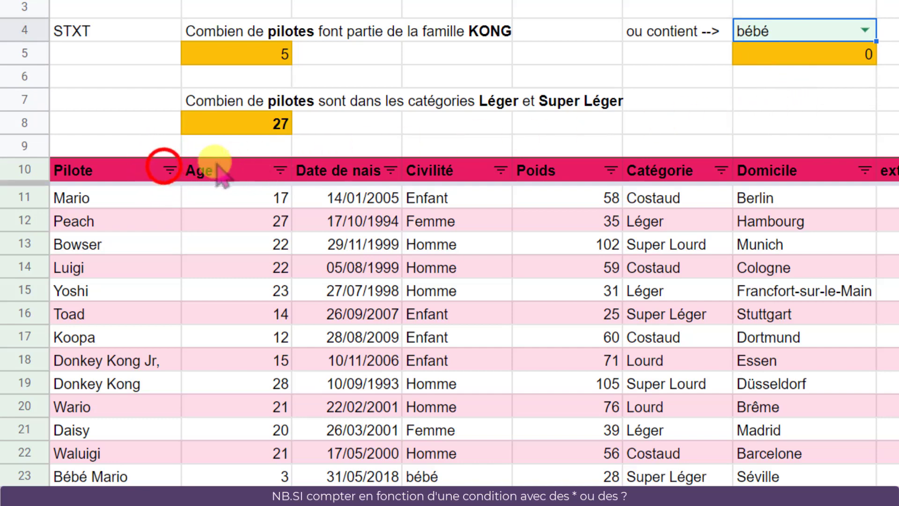
- Clear the value selection in the Pilote column's filter and search its values for "bébé"
{"action": "left_click", "coordinate": [170, 170]}
{"action": "left_click", "coordinate": [271, 352]}
{"action": "left_click", "coordinate": [224, 388]}
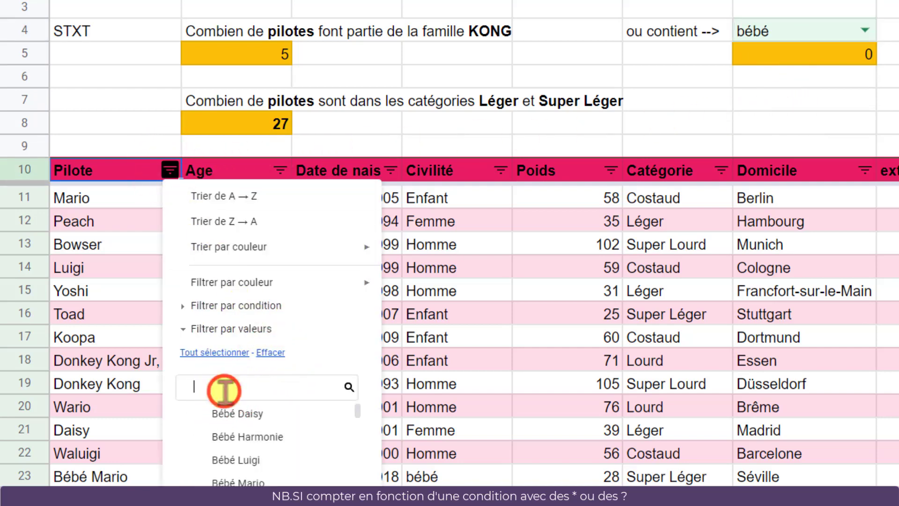
{"action": "type", "text": "bébé"}
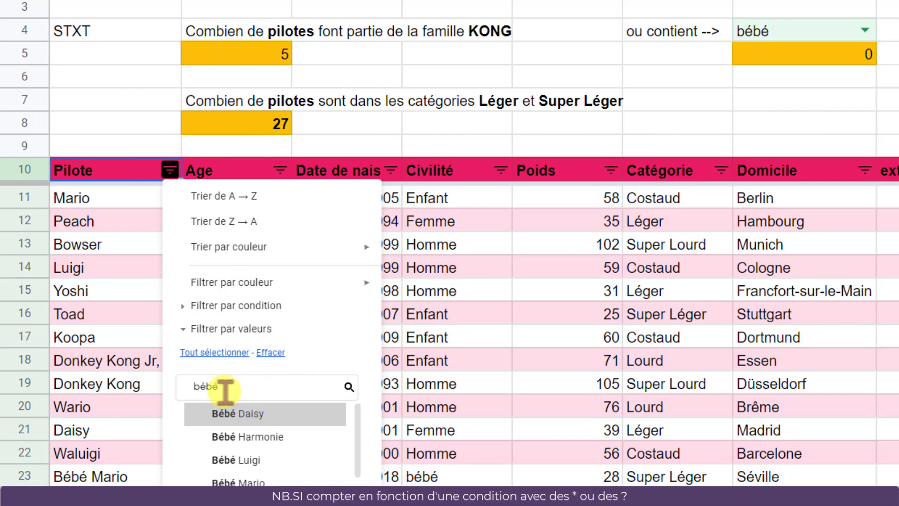
- Leave the Pilote filter without applying it and change the choice in G4's drop-down to mario
{"action": "left_click", "coordinate": [865, 30]}
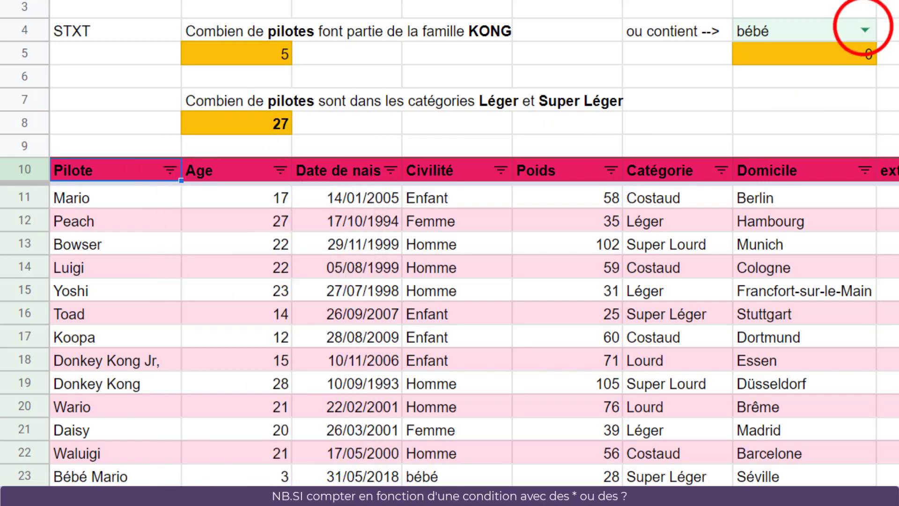
{"action": "left_click", "coordinate": [864, 30]}
{"action": "left_click", "coordinate": [779, 90]}
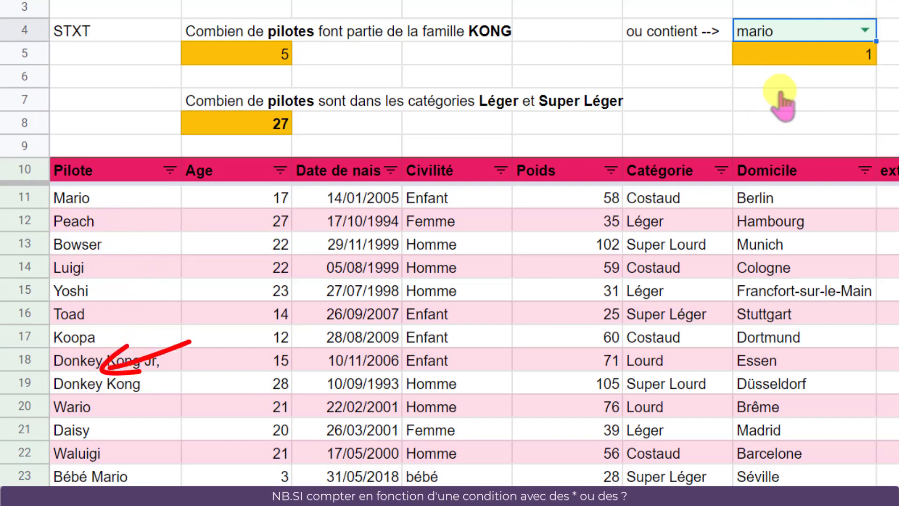
- Edit the NB.SI formula in G5 so its criterion joins a leading "*" wildcard to G4, followed by another & operator: "*"&G4&
{"action": "left_click", "coordinate": [823, 60]}
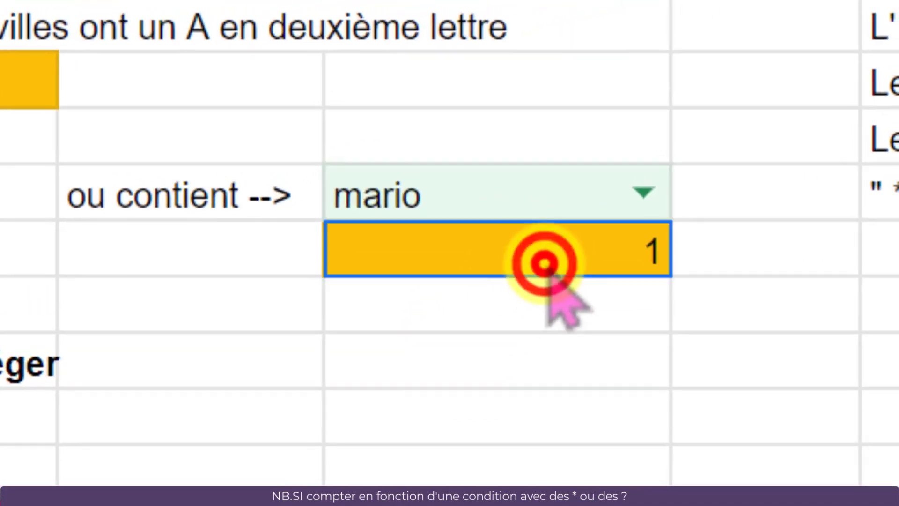
{"action": "double_click", "coordinate": [545, 263]}
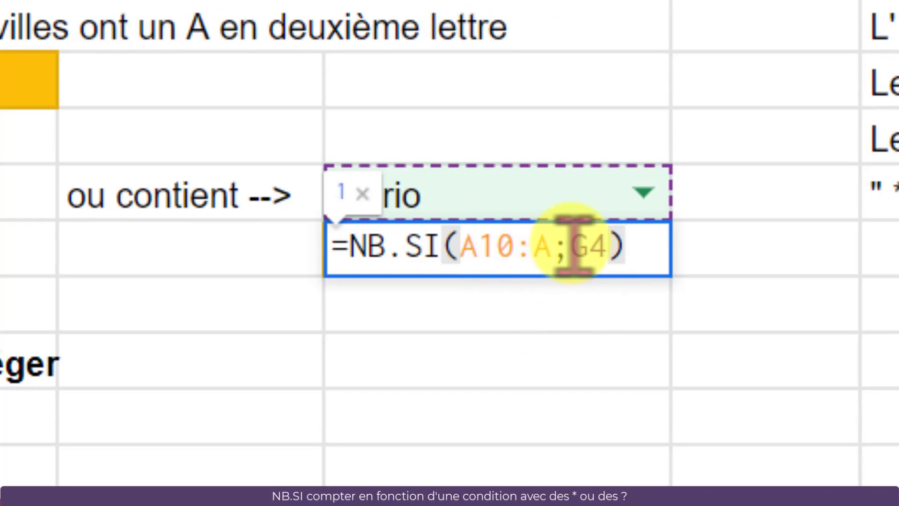
{"action": "left_click", "coordinate": [571, 245]}
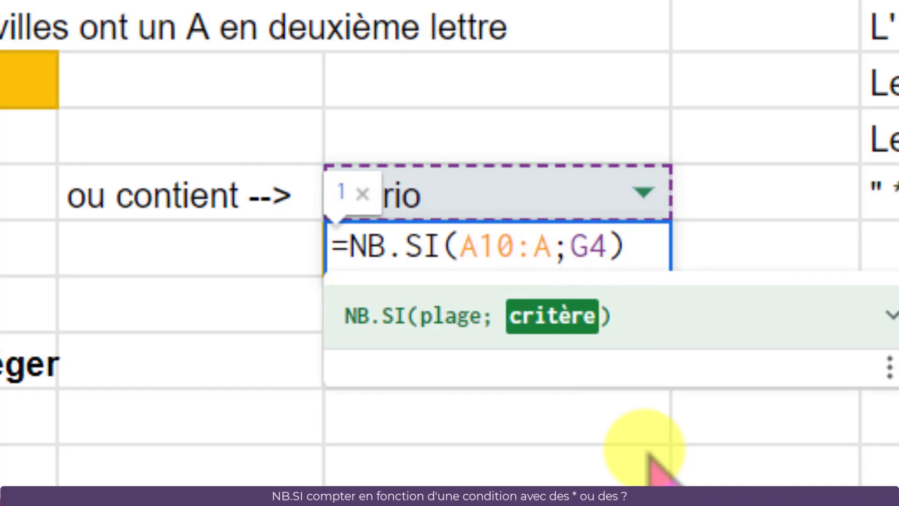
{"action": "type", "text": "\"*\""}
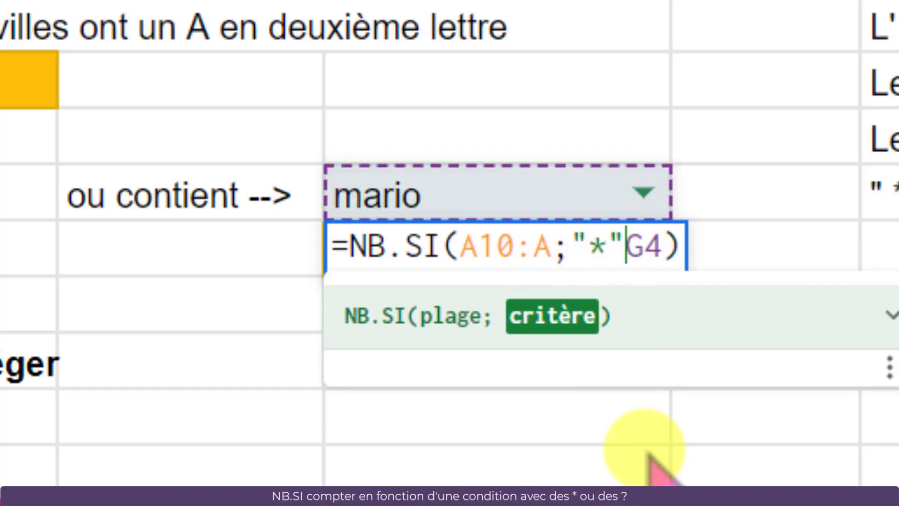
{"action": "type", "text": "&"}
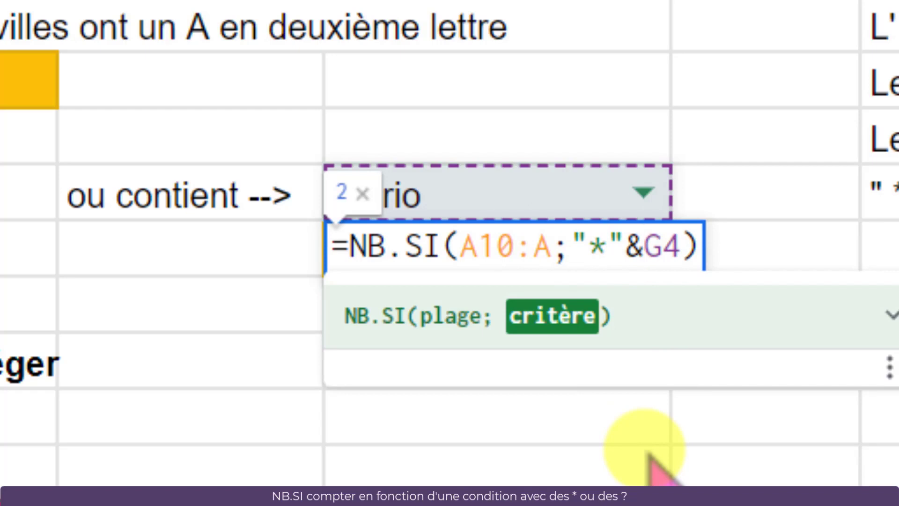
{"action": "key", "text": "Right"}
{"action": "type", "text": "&"}
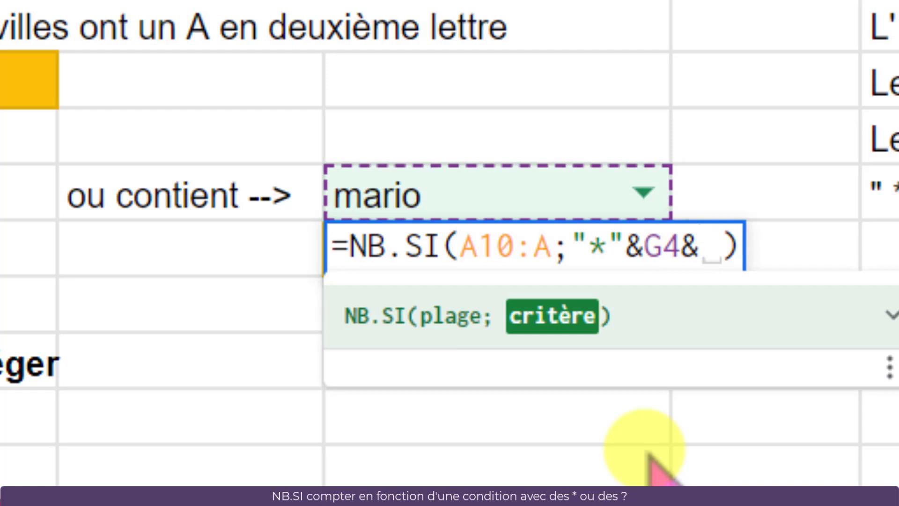